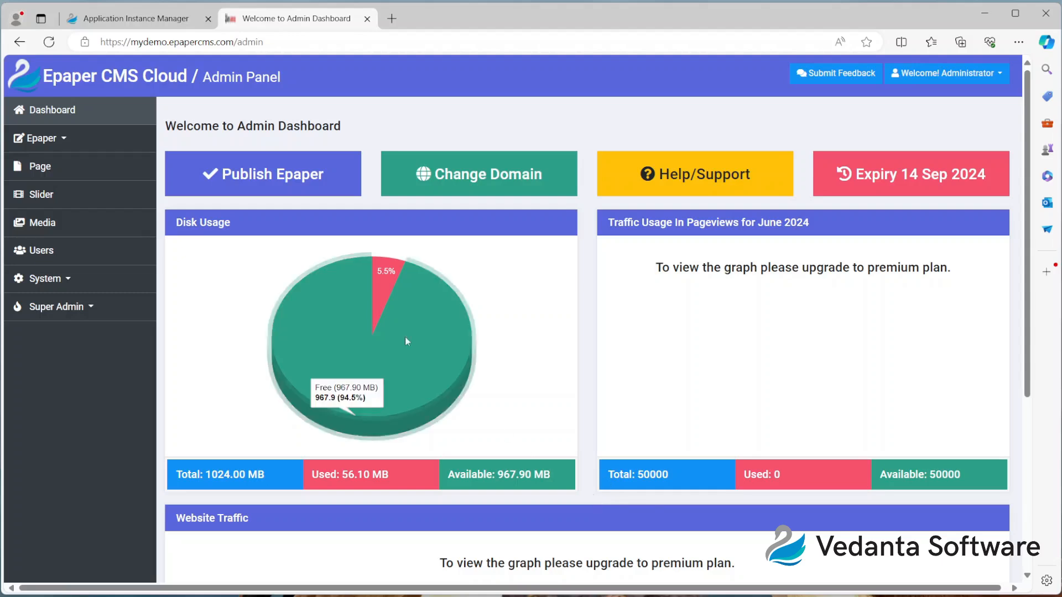
Step: Create a new edition in the edition manager with the title "Swatantra Mat 07 June 2024"
click(78, 144)
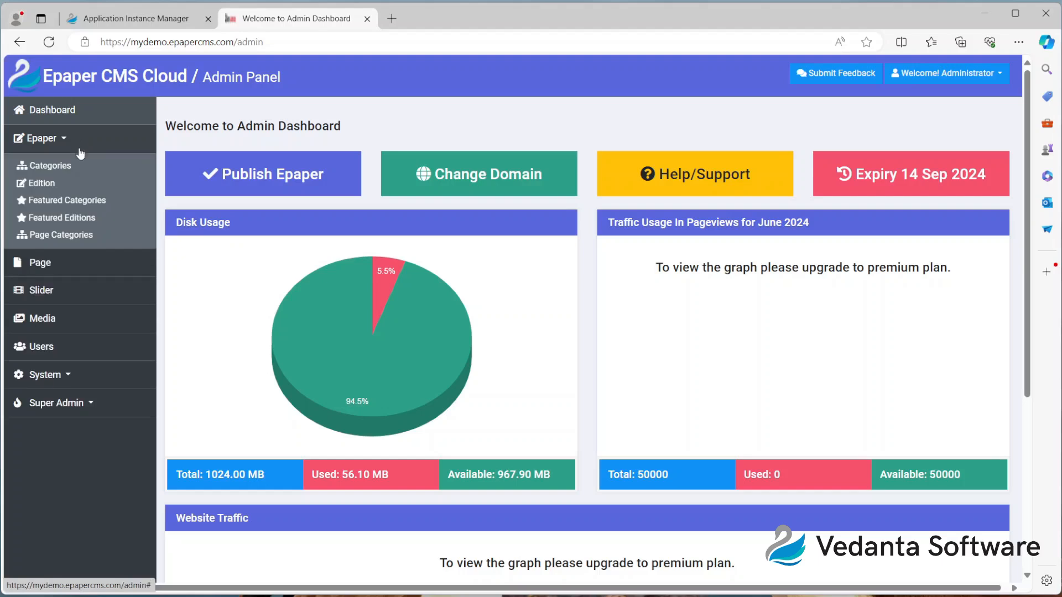
click(75, 184)
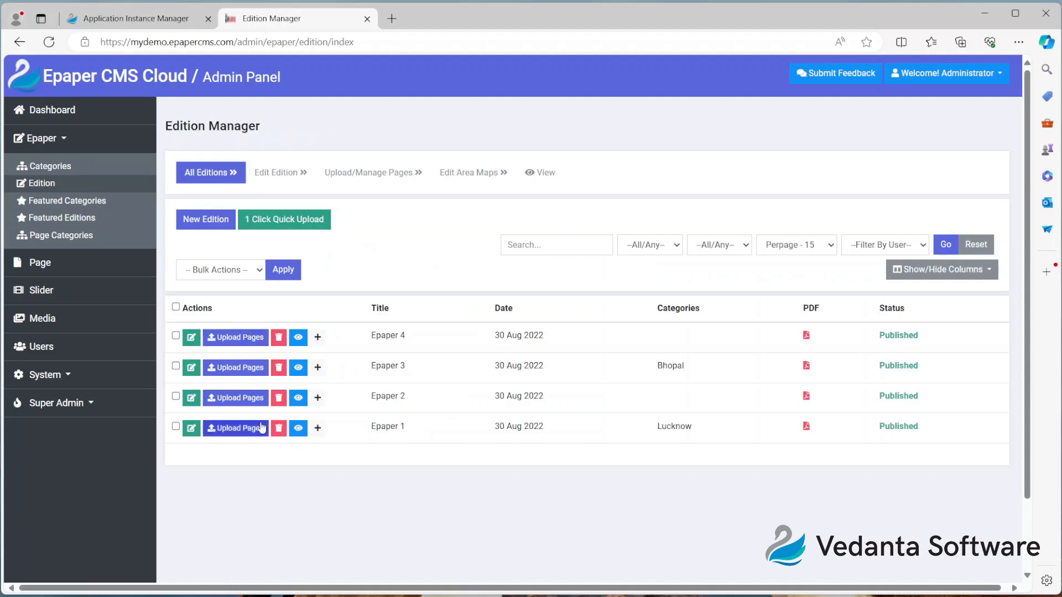
click(205, 229)
click(344, 274)
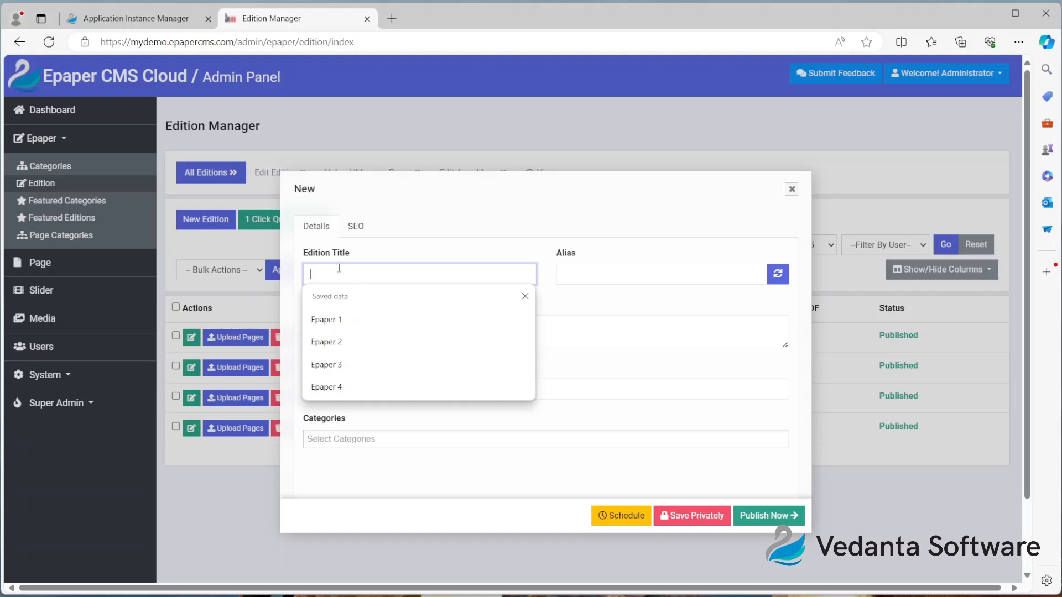
text(Swatantr)
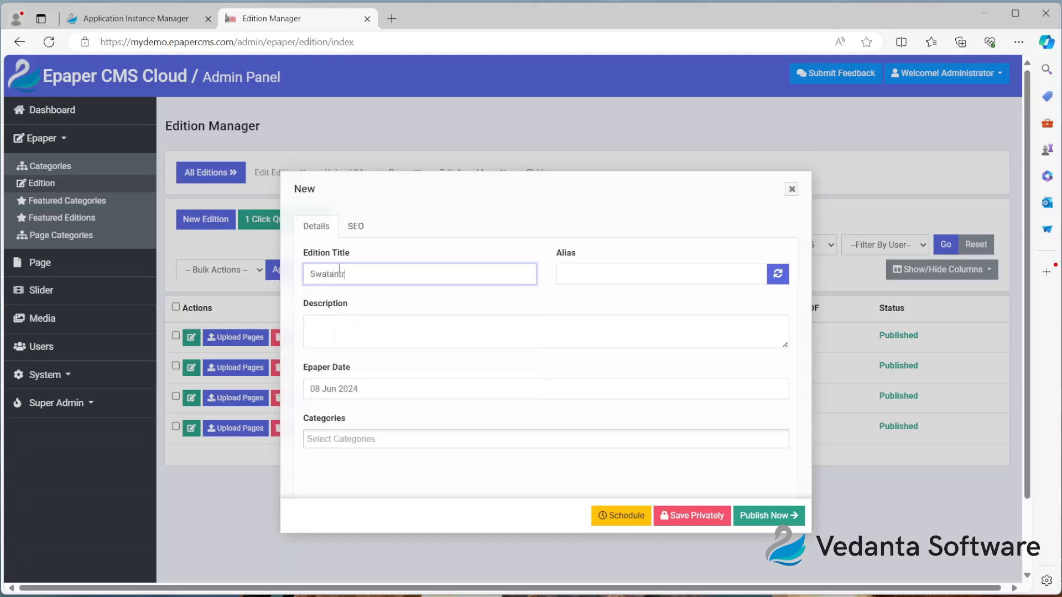
text(a Mat 07 June 2024)
Step: Set the new edition's epaper date to 07 Jun 2024 and assign it to the Lucknow category
click(343, 389)
click(423, 466)
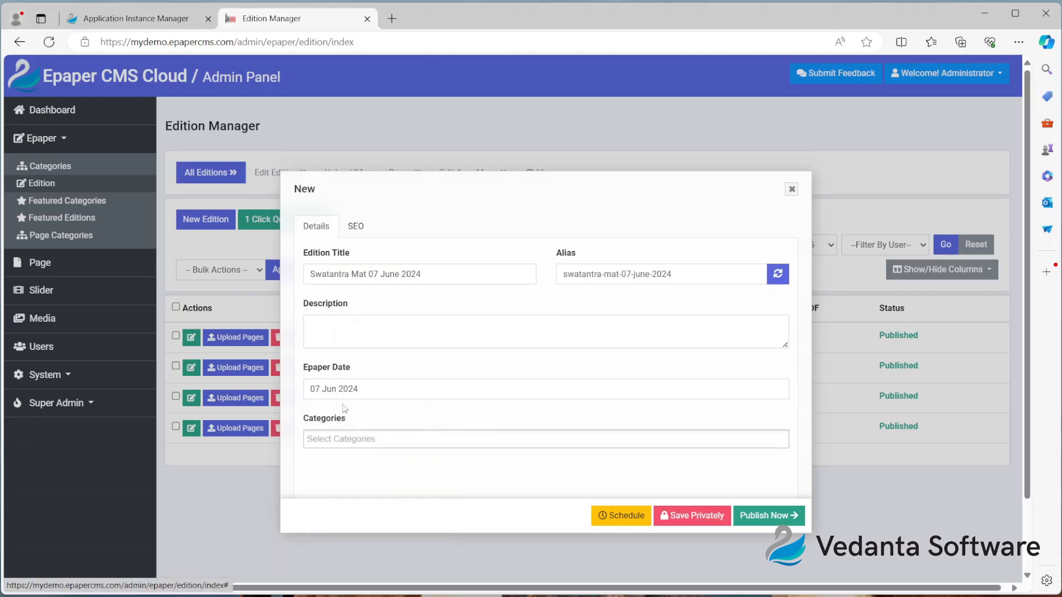
click(525, 343)
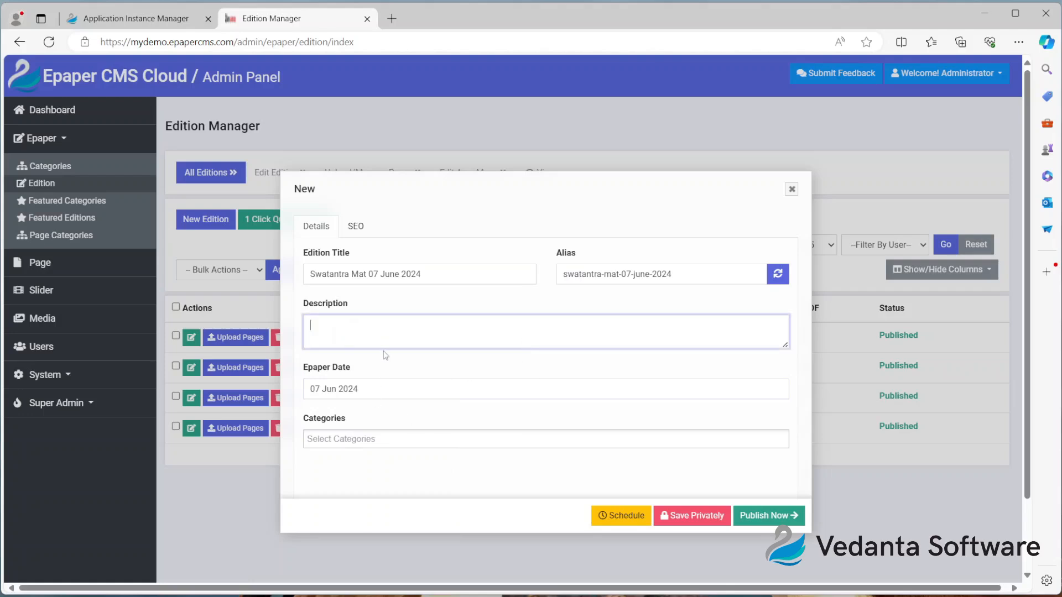
click(358, 440)
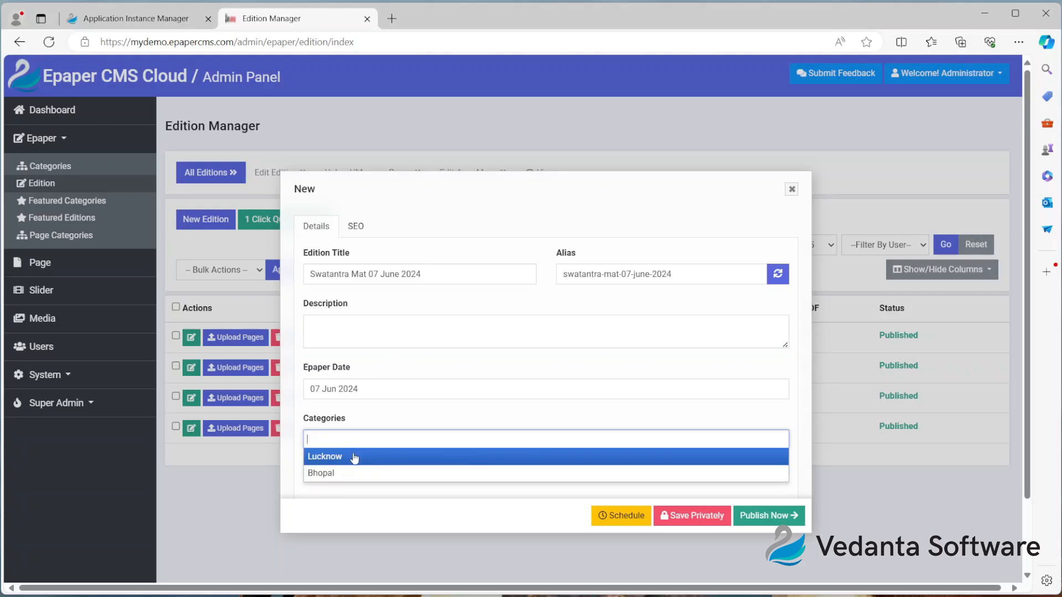
click(355, 458)
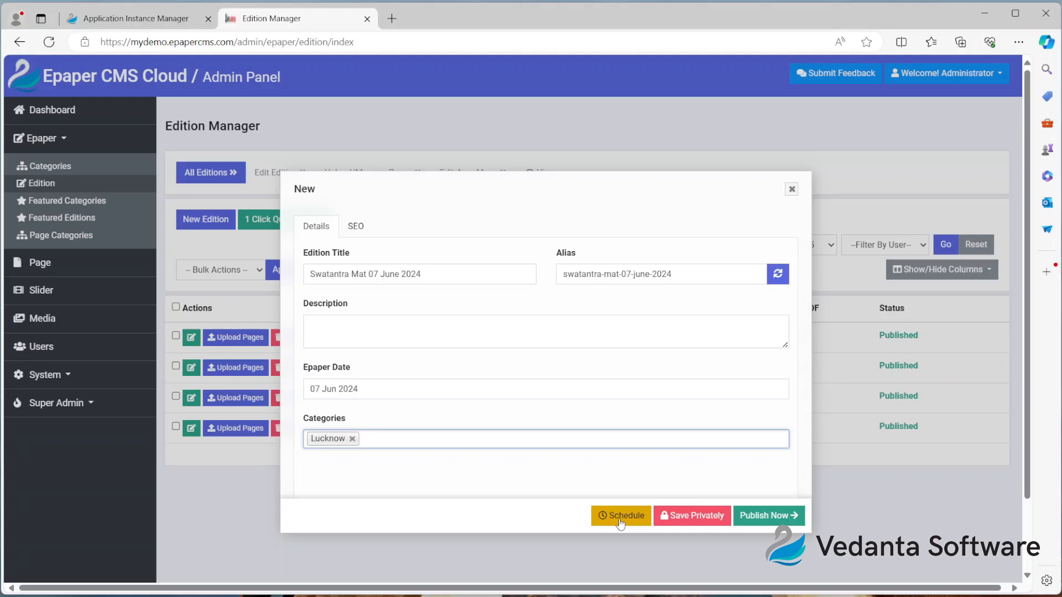
click(621, 516)
click(552, 283)
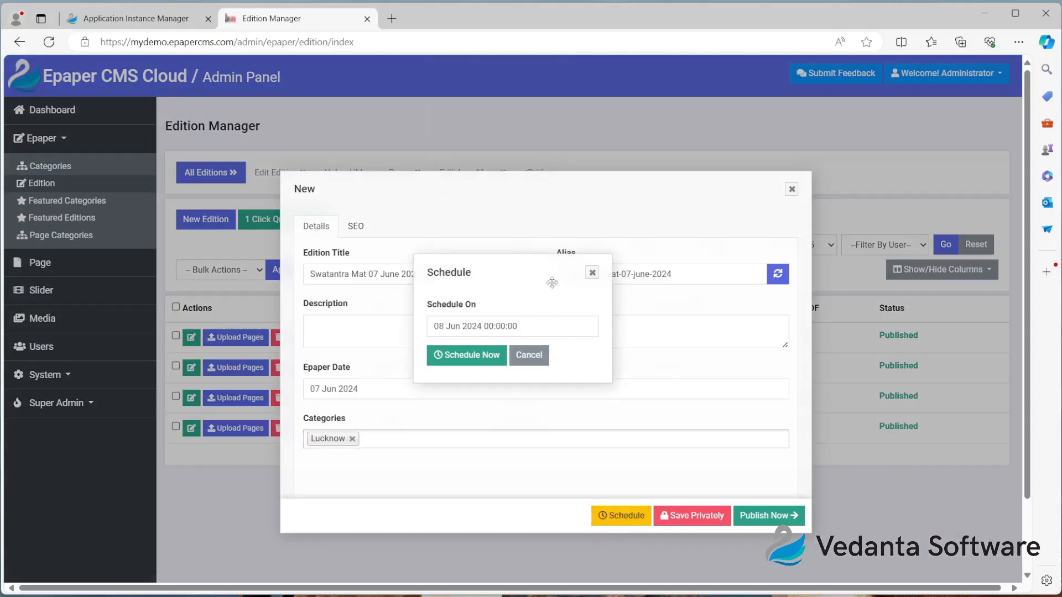
drag(552, 283, 574, 299)
click(500, 341)
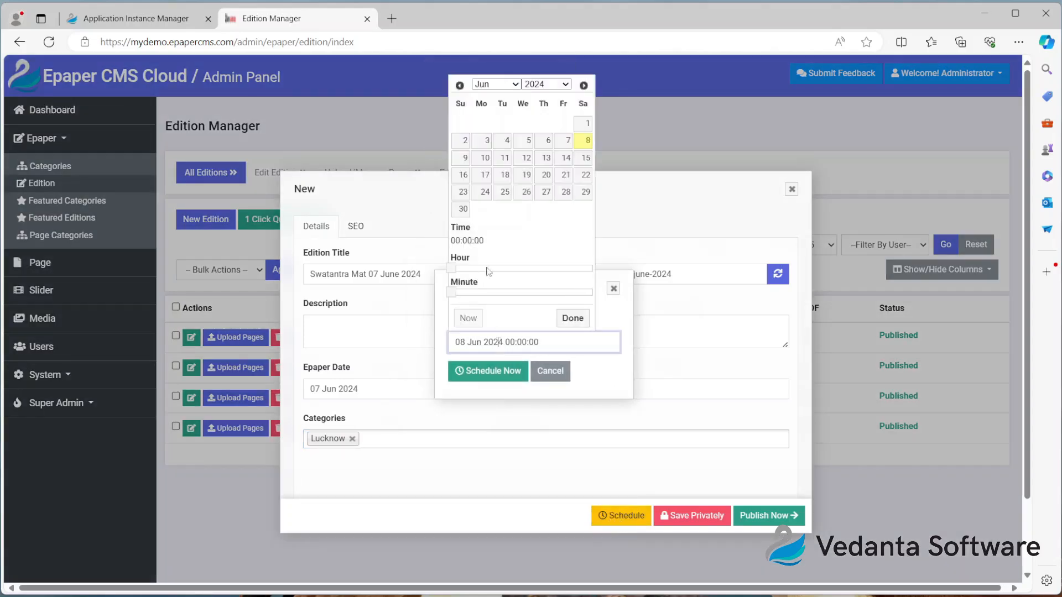
click(526, 159)
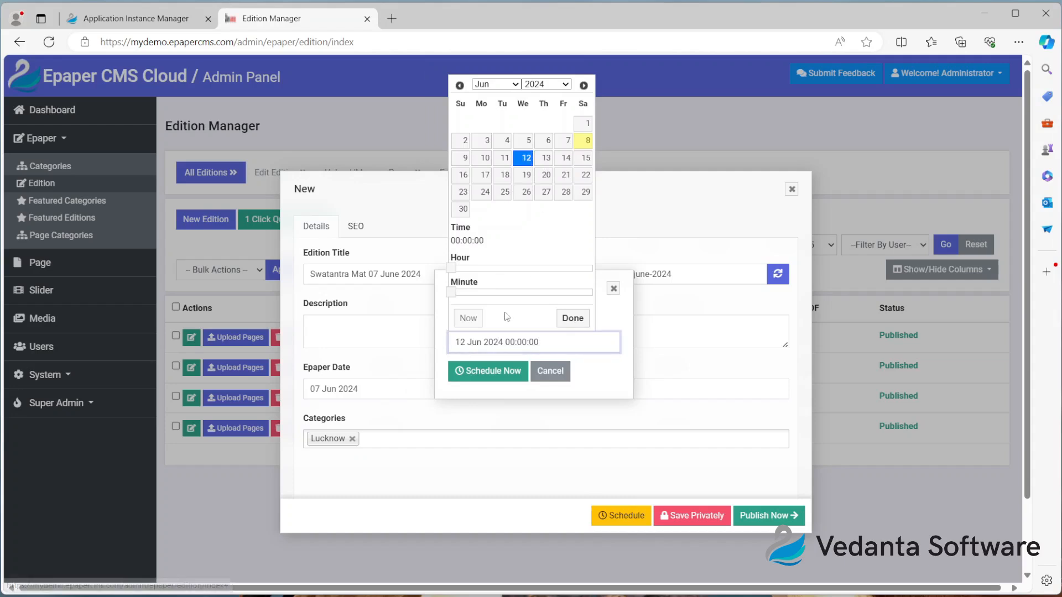
double_click(487, 342)
click(552, 341)
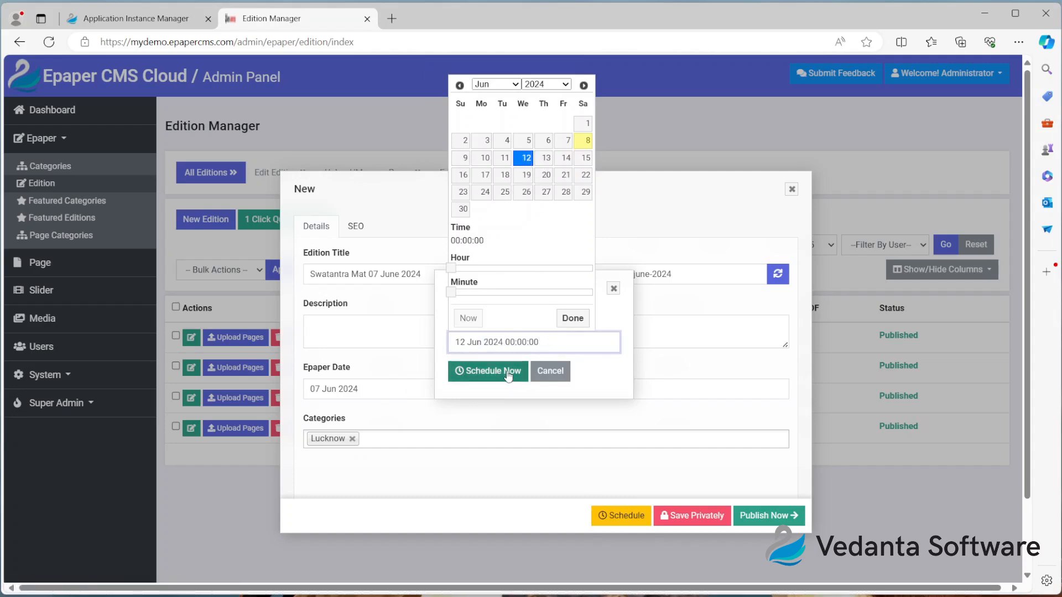
click(554, 376)
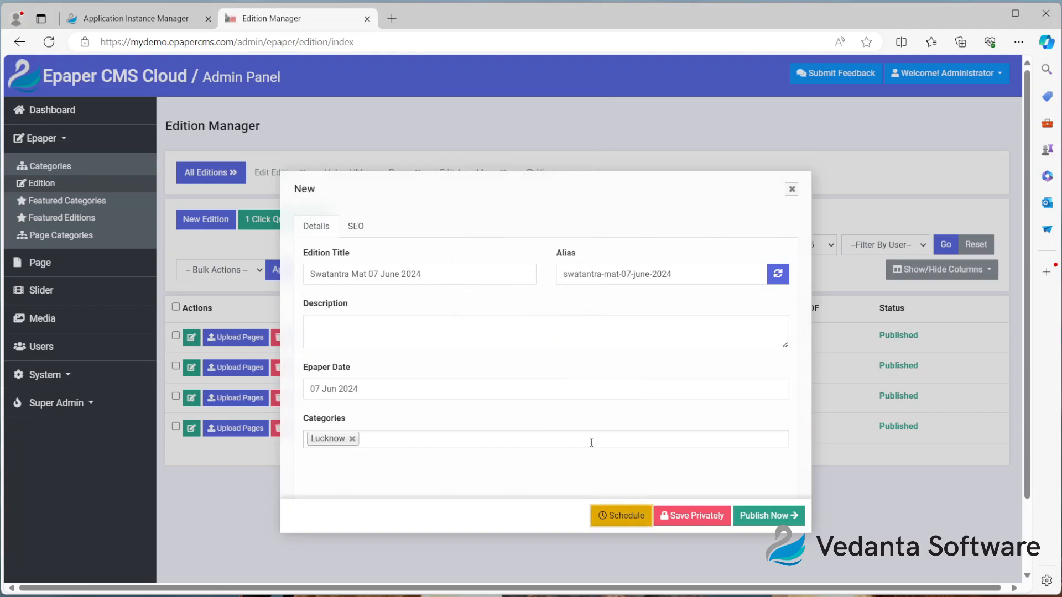
Step: Save the new edition privately
click(687, 486)
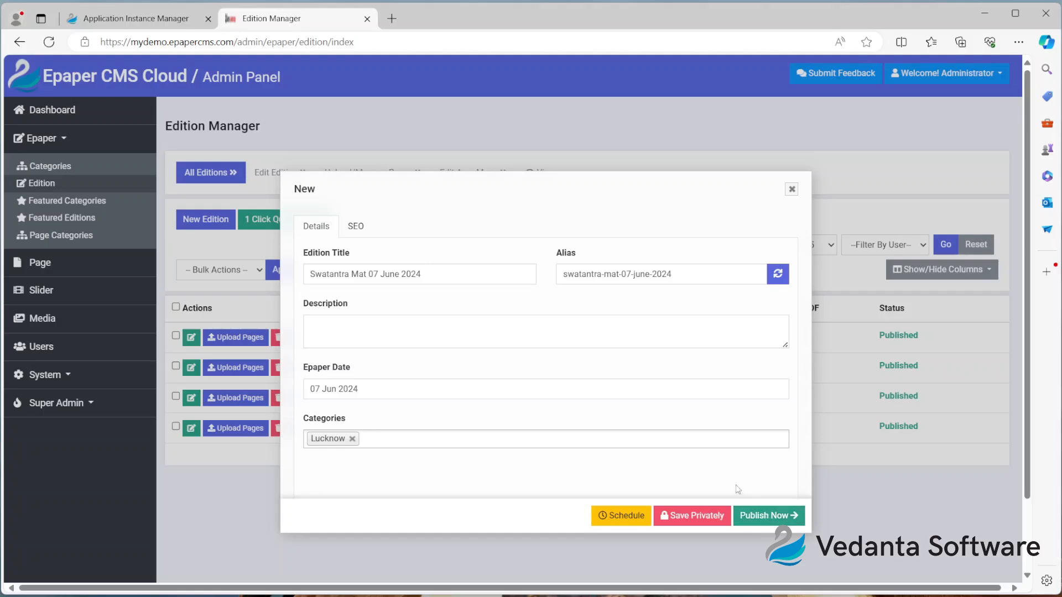
click(705, 525)
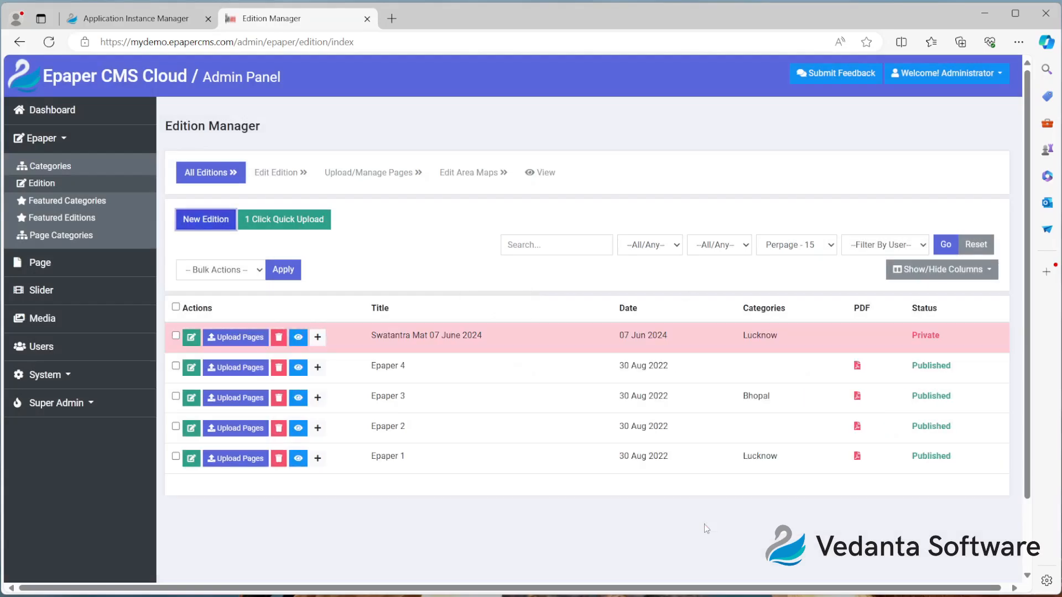
drag(930, 338, 881, 344)
click(459, 336)
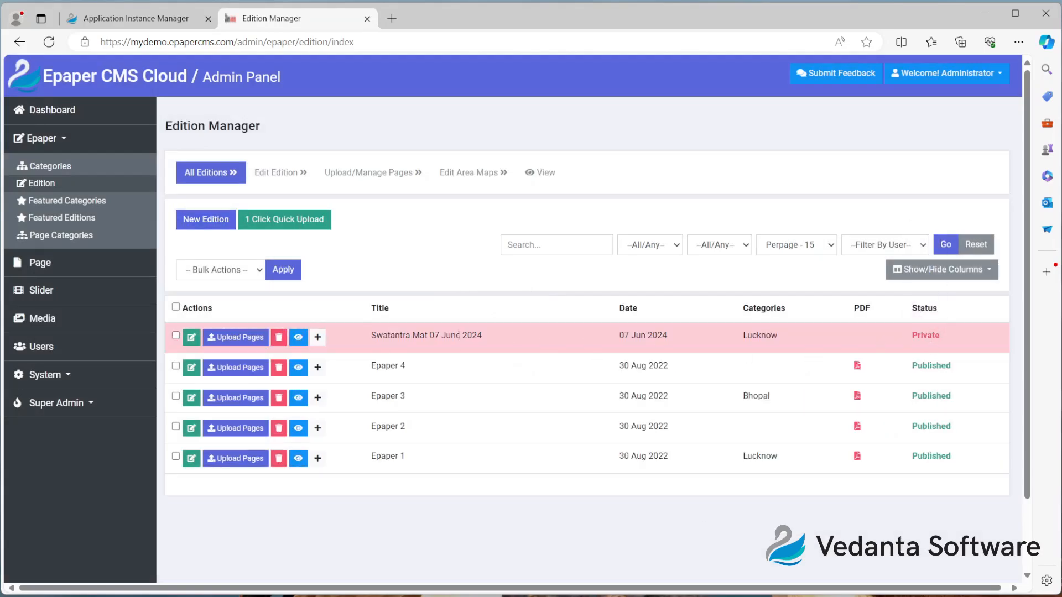
Step: Upload the PDF swatantramat---7-june--2024 from the Desktop to the Swatantra Mat 07 June 2024 edition
click(255, 348)
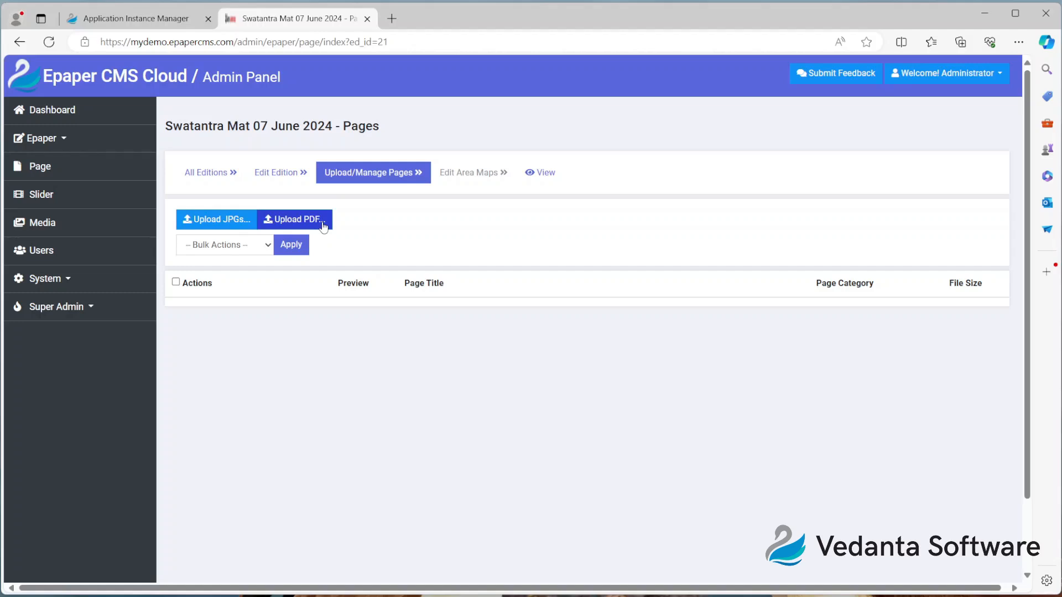
click(324, 227)
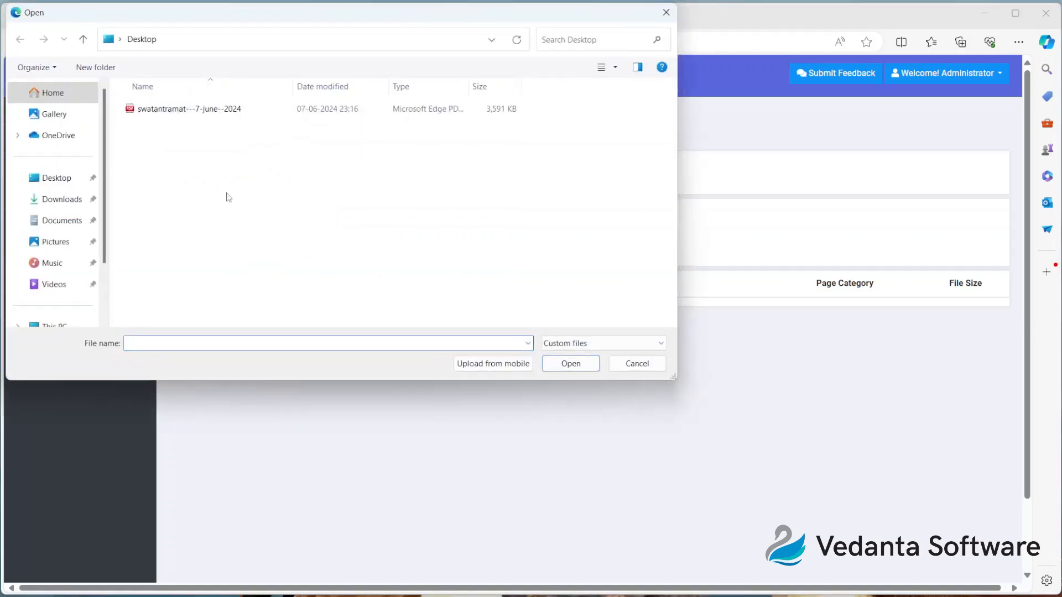
click(143, 113)
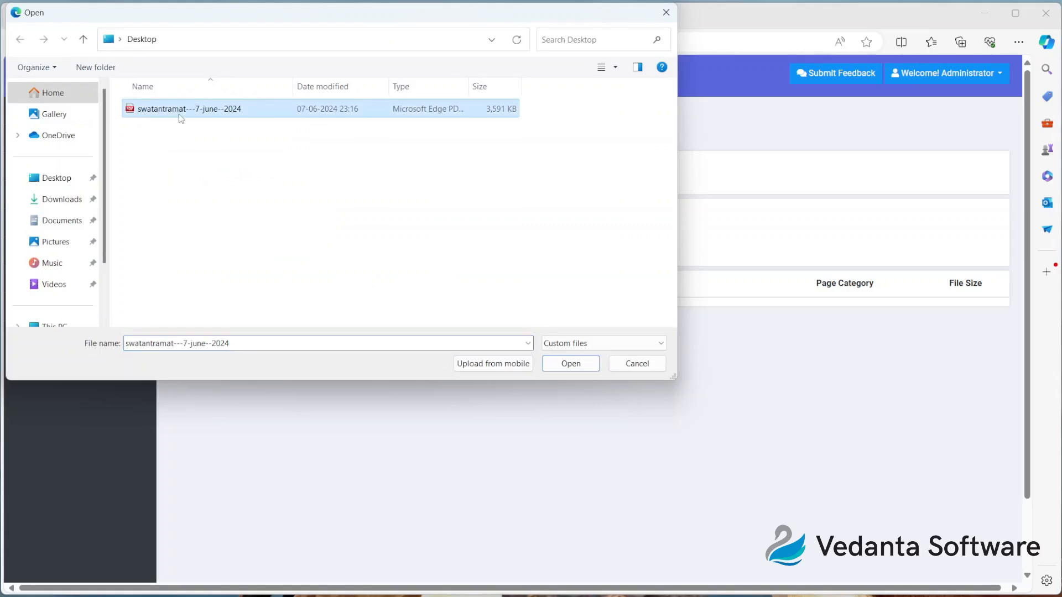
double_click(213, 111)
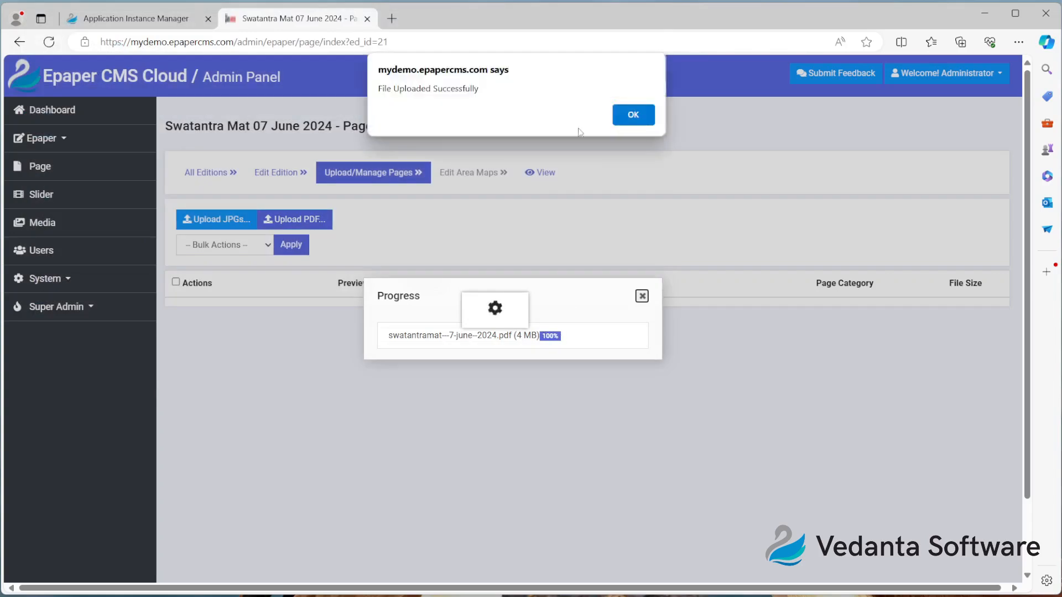
click(620, 117)
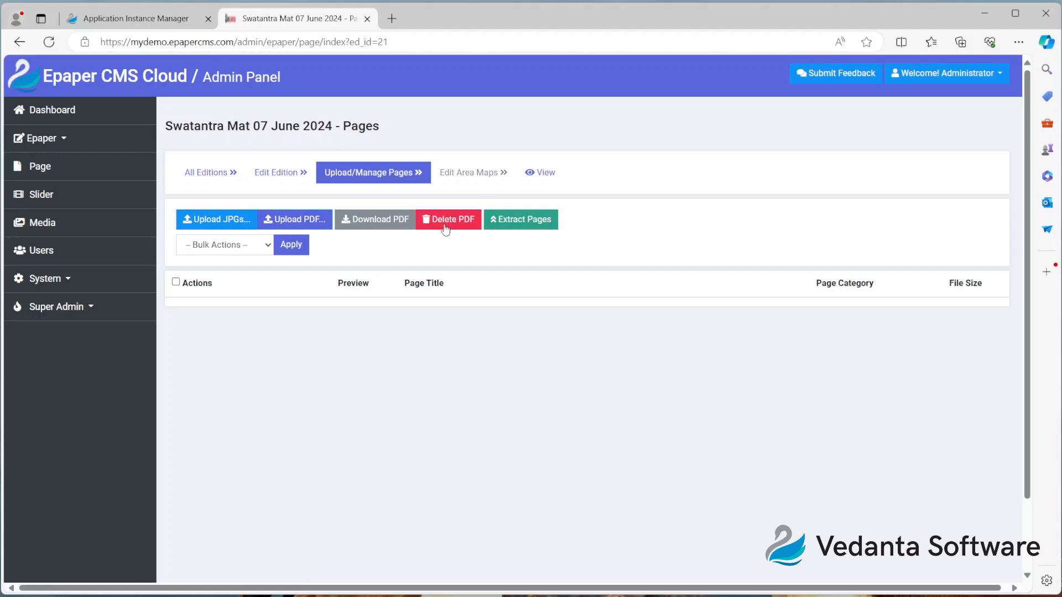
Step: Open the page extraction settings for the uploaded PDF and review the resolution and JPG quality
click(514, 233)
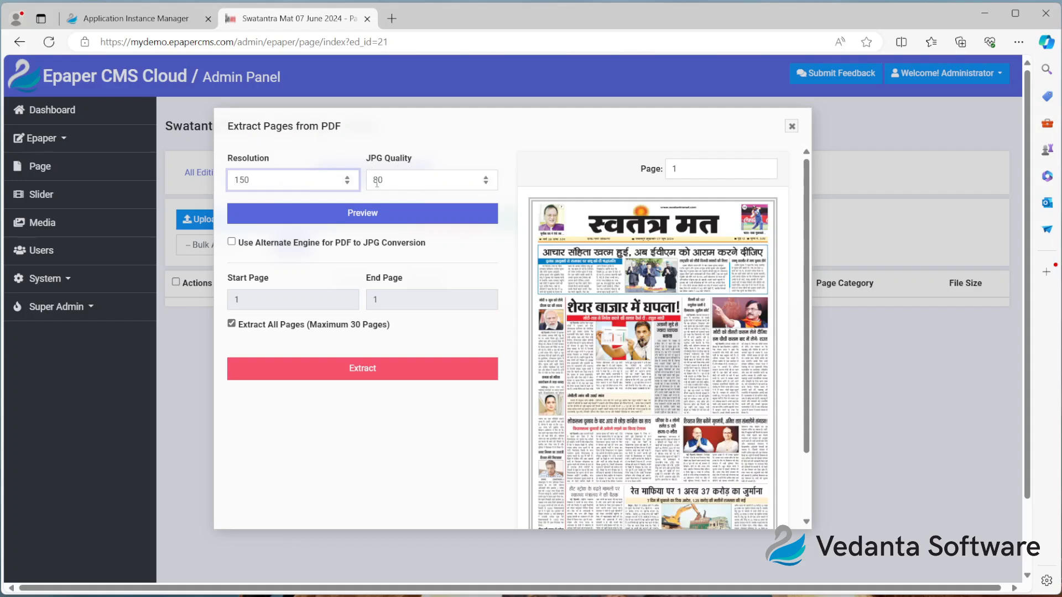
drag(393, 180, 374, 179)
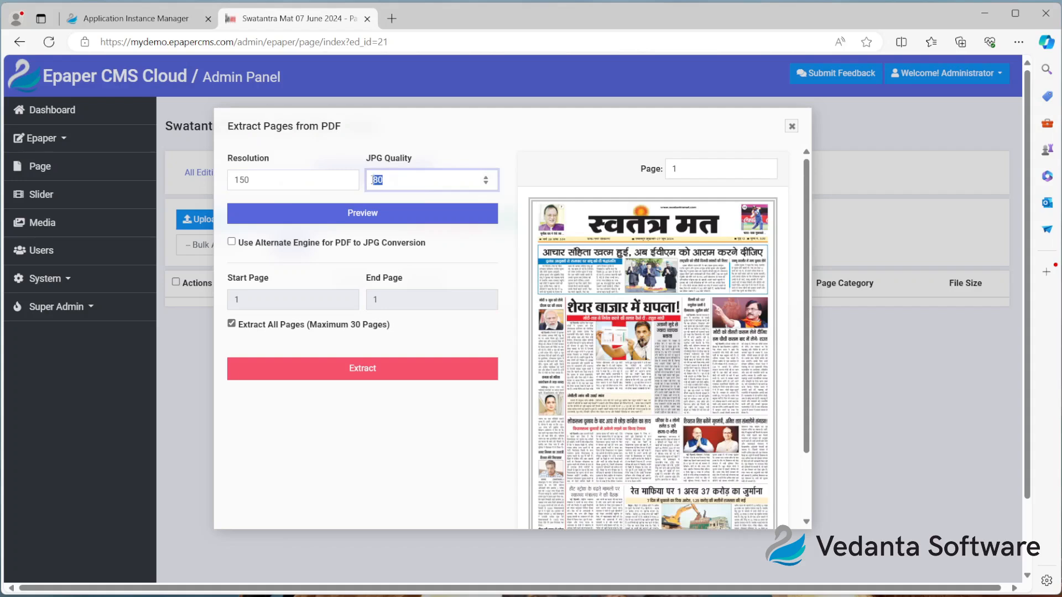
click(304, 181)
double_click(305, 185)
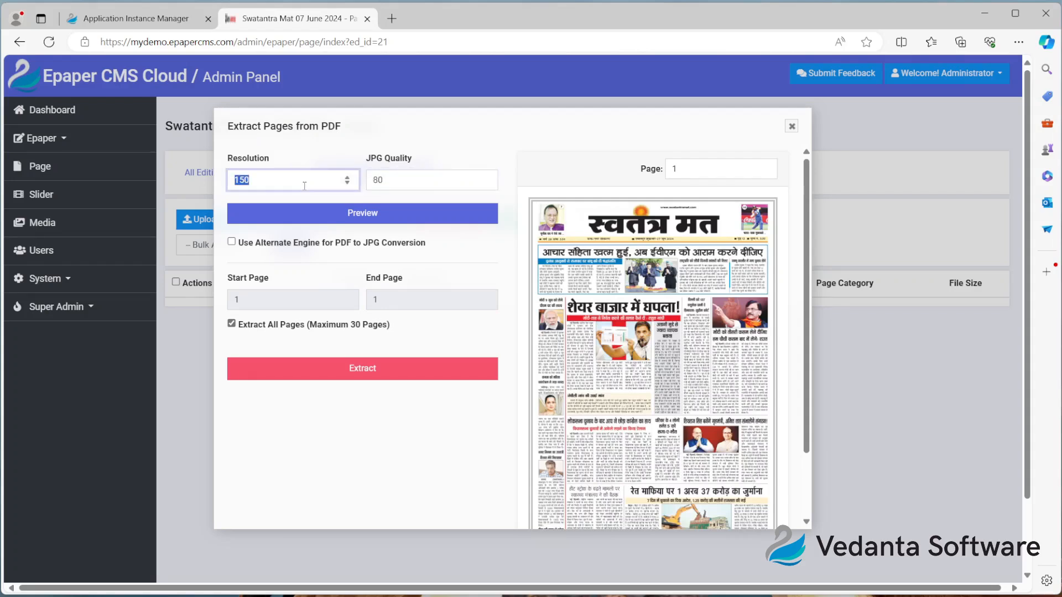
click(393, 185)
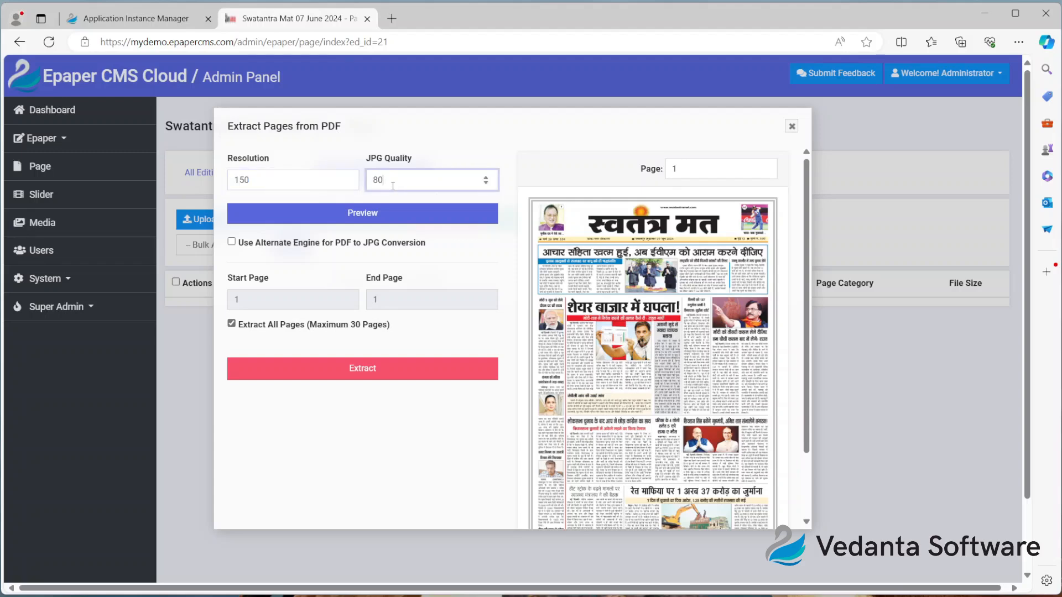
Step: Enlarge the page 1 preview and examine its text sharpness, image dimensions and file size
click(572, 317)
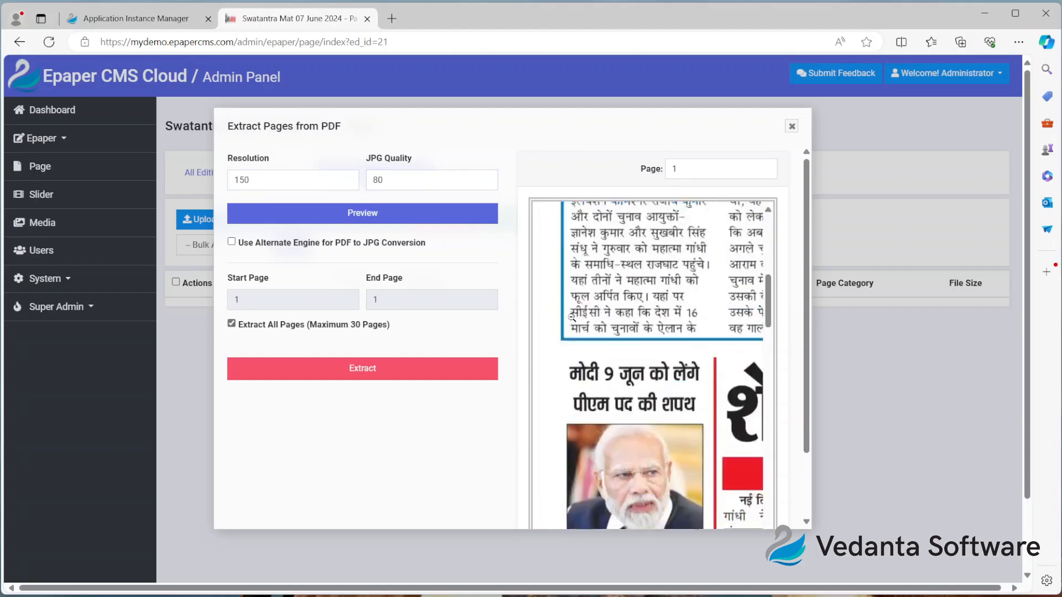
click(618, 286)
click(618, 286)
click(618, 286)
scroll(611, 344, down, 2)
click(610, 346)
scroll(609, 345, down, 10)
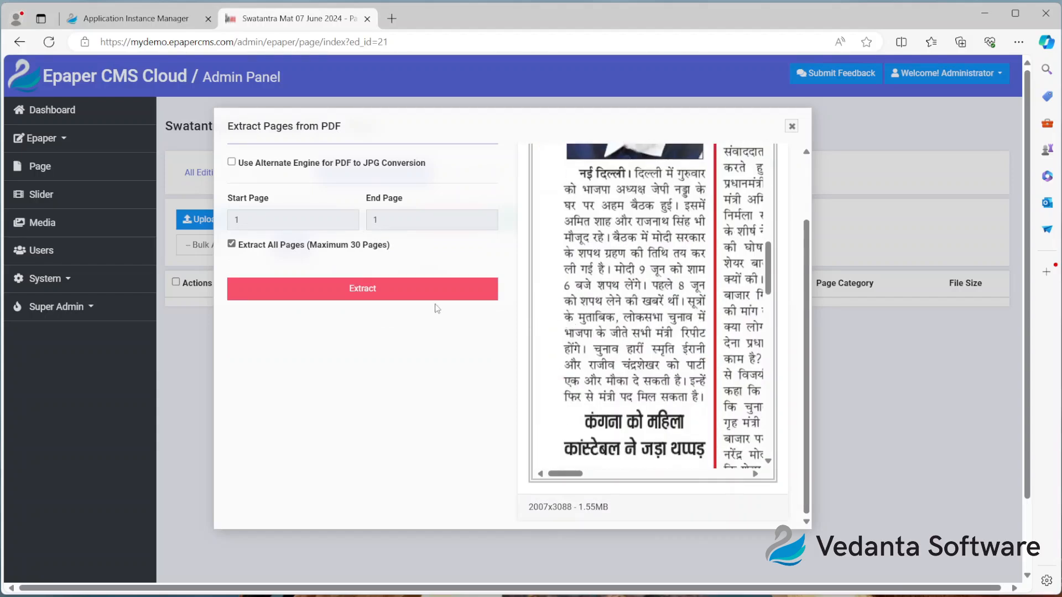
scroll(429, 306, up, 2)
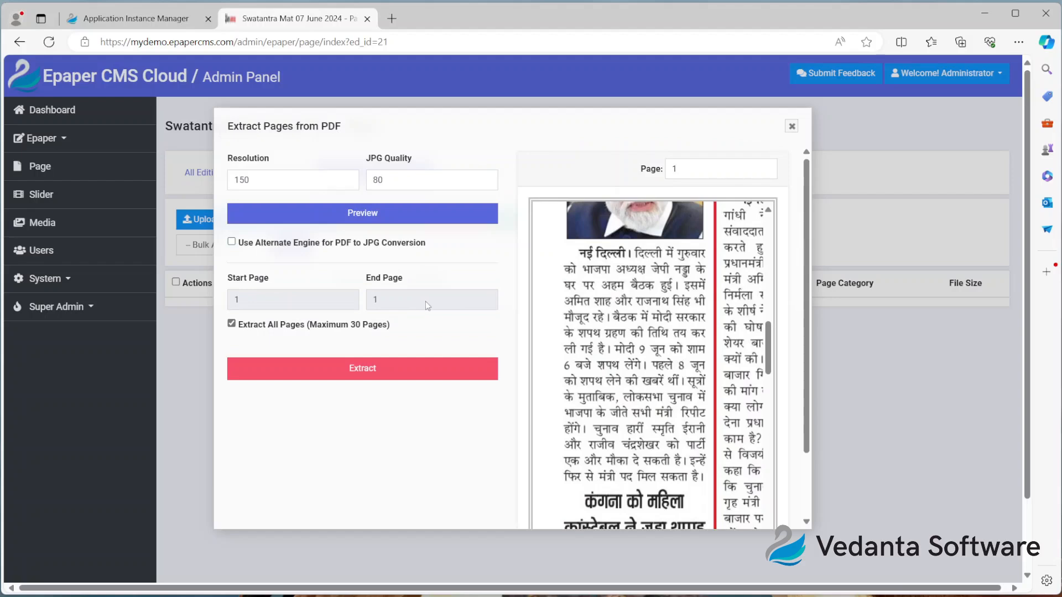
scroll(426, 301, down, 2)
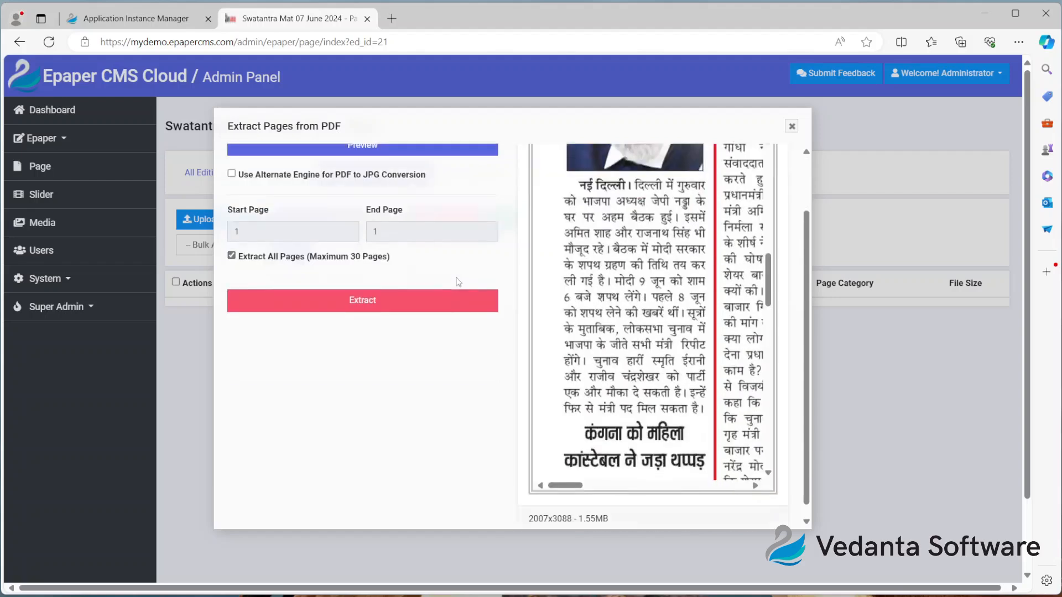
drag(579, 508, 612, 508)
click(479, 483)
scroll(478, 482, up, 2)
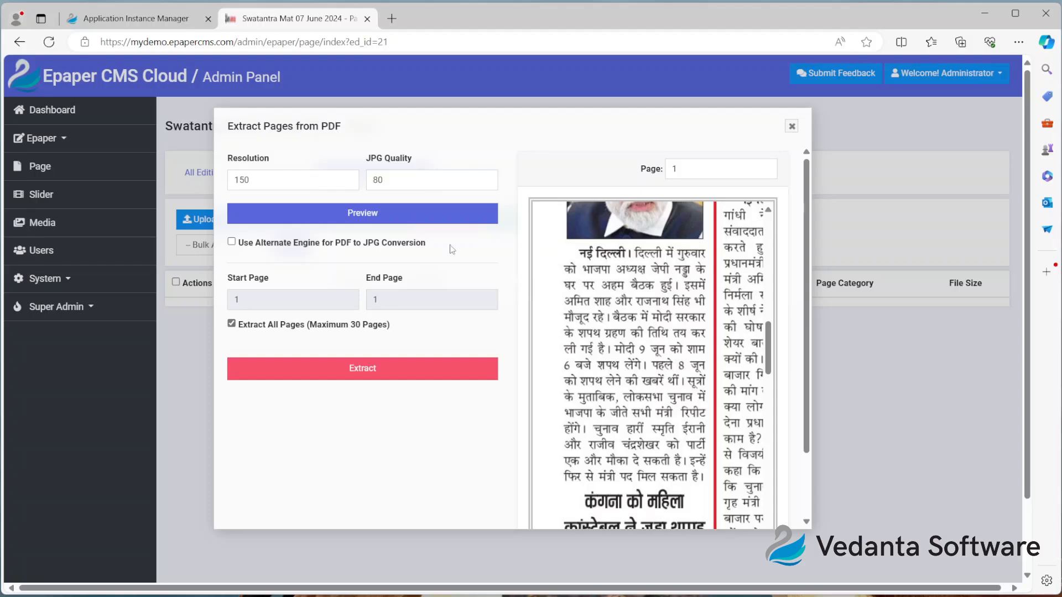
Step: Set the extraction resolution to 100, regenerate the page preview and check its file size
click(259, 175)
double_click(259, 175)
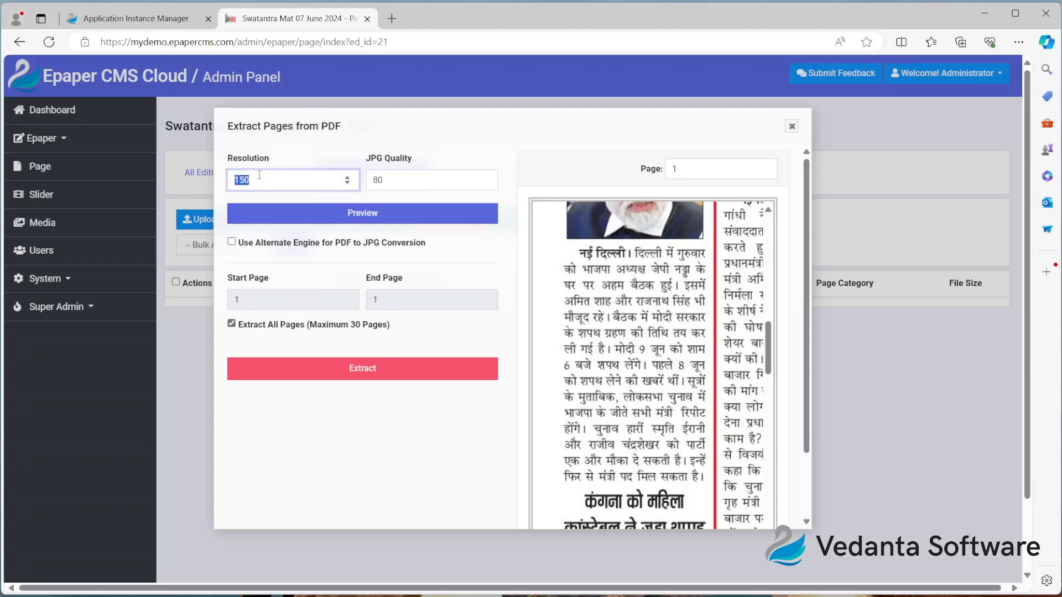
text(100)
click(334, 221)
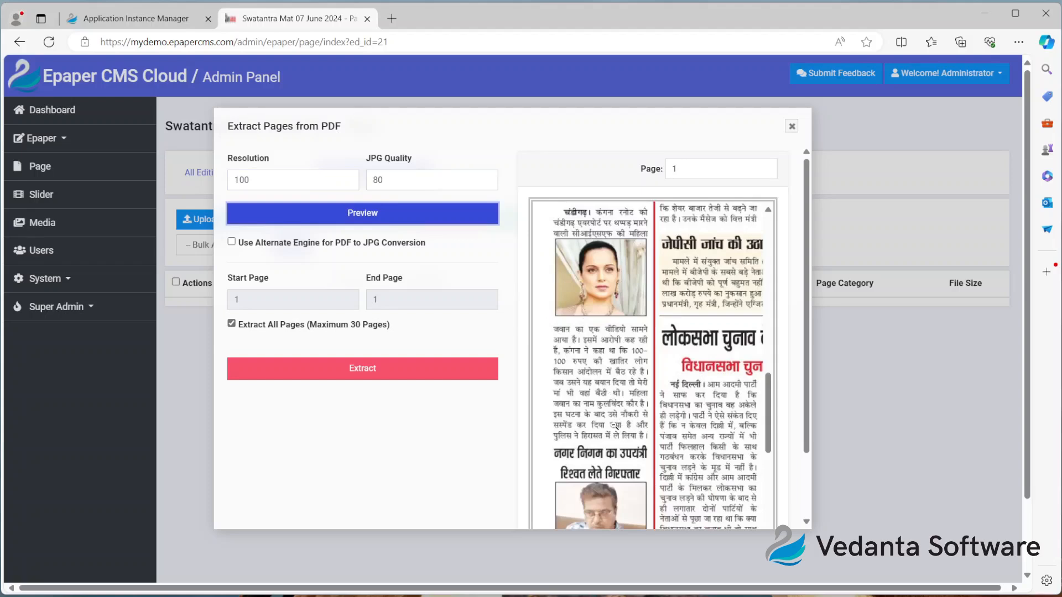
click(350, 215)
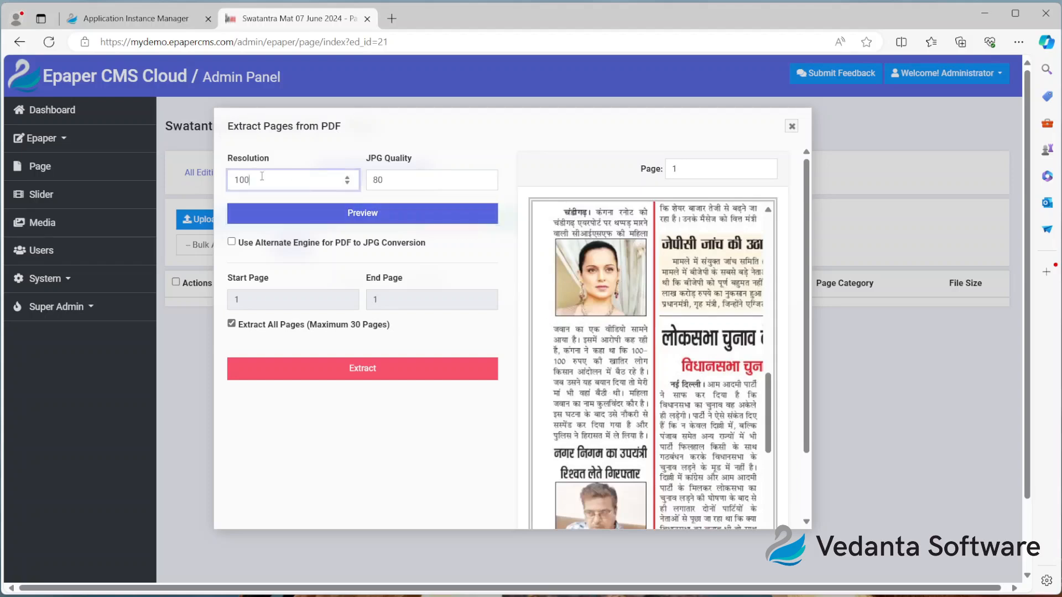
scroll(535, 471, down, 1)
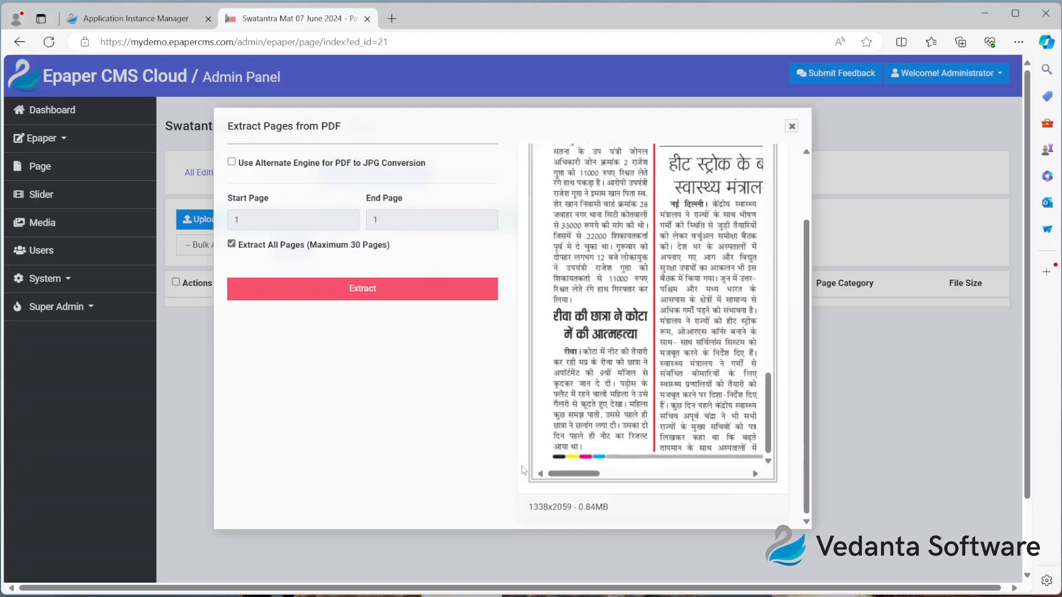
drag(596, 507, 579, 508)
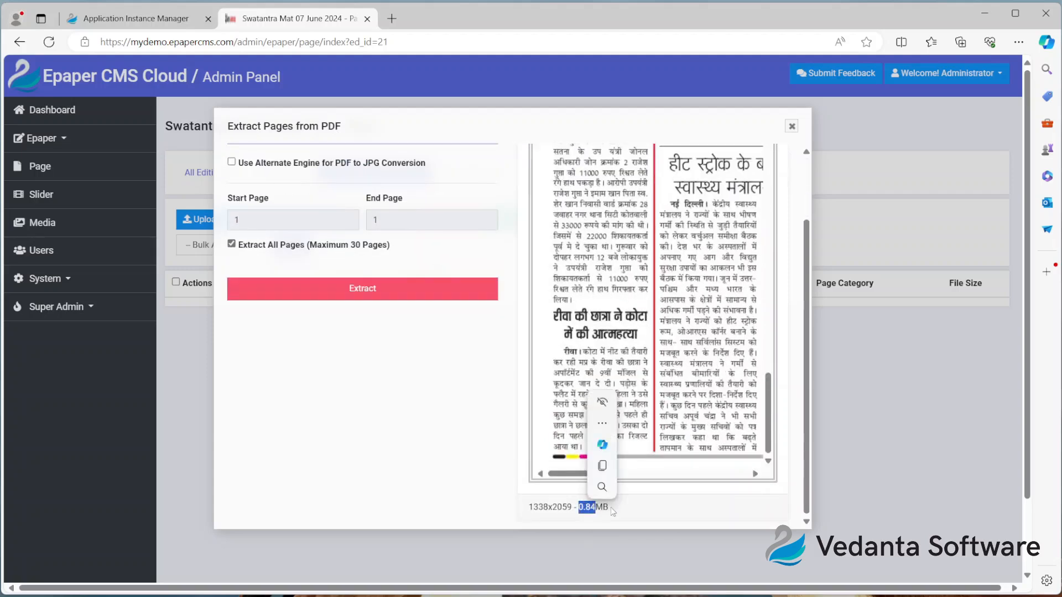
Step: Set the extraction resolution to 150 and regenerate the page 1 preview
scroll(481, 486, up, 1)
double_click(256, 179)
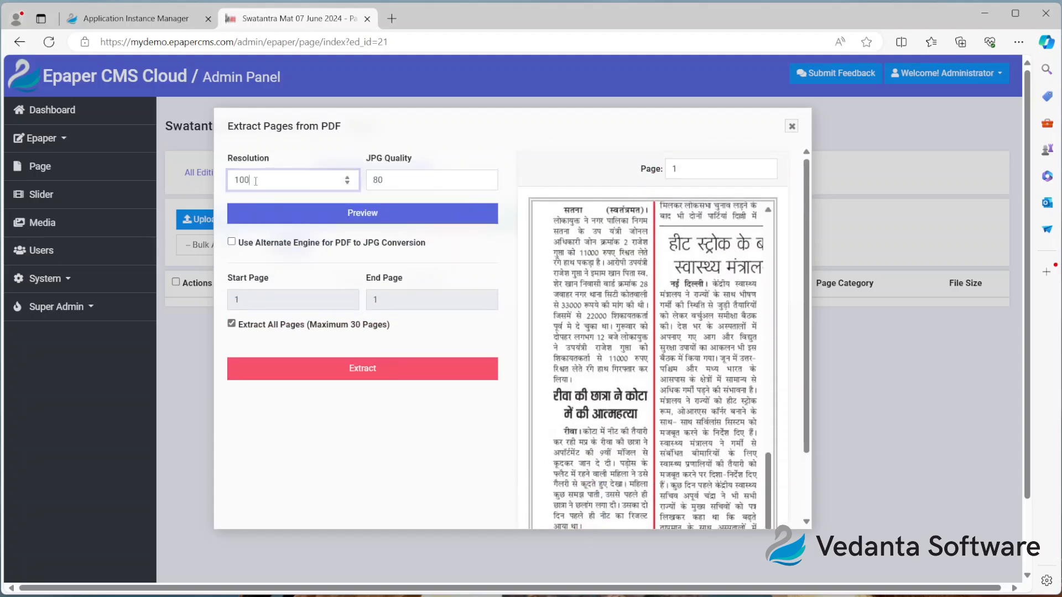
text(150)
click(279, 214)
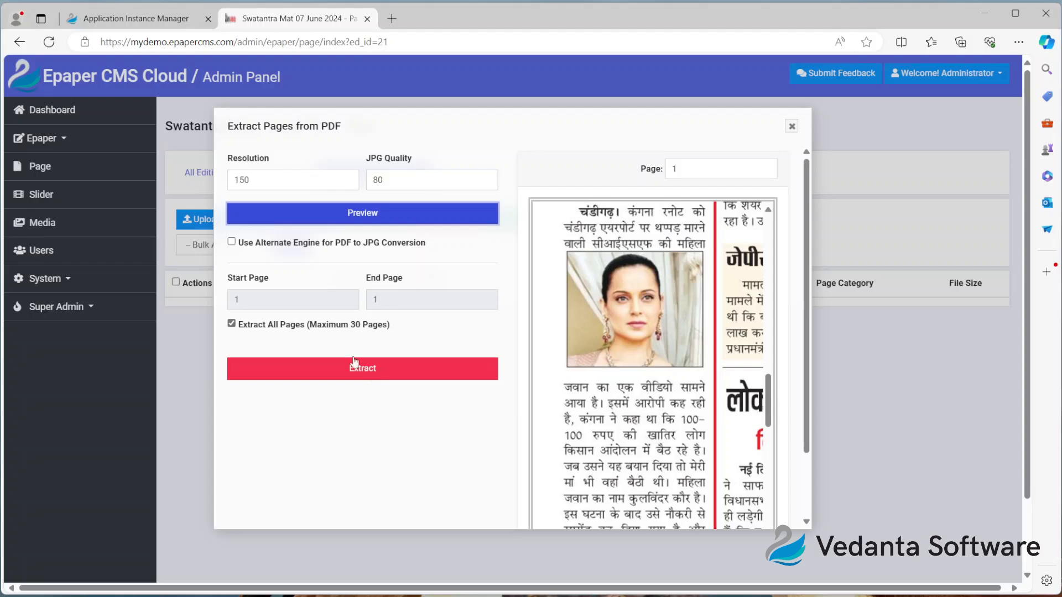
Step: Try limiting the extraction to a page range of 1 to 52, and restore extracting all pages
click(232, 324)
click(264, 298)
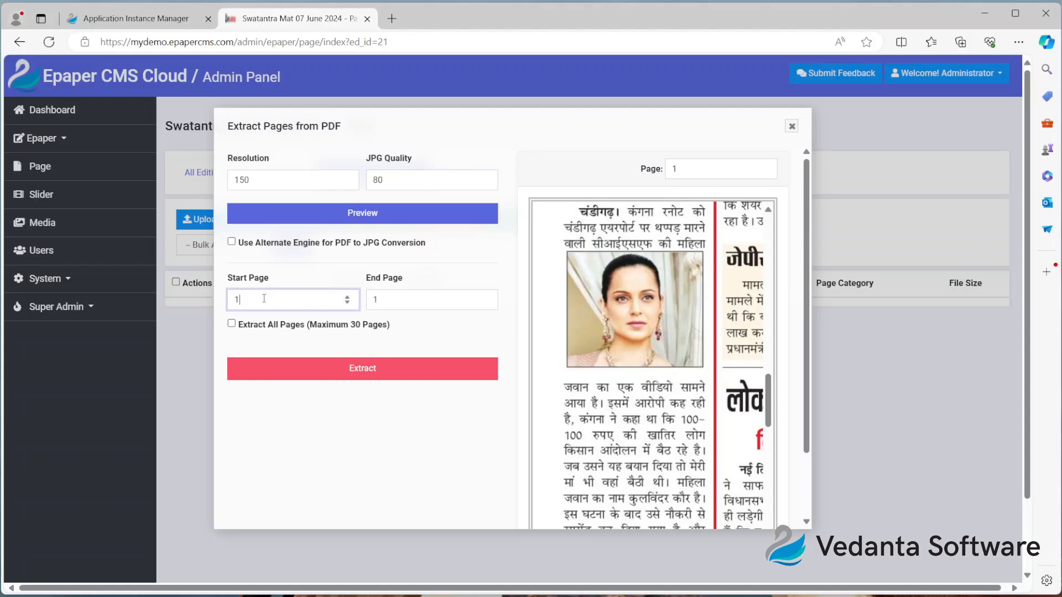
click(408, 299)
drag(410, 300, 368, 302)
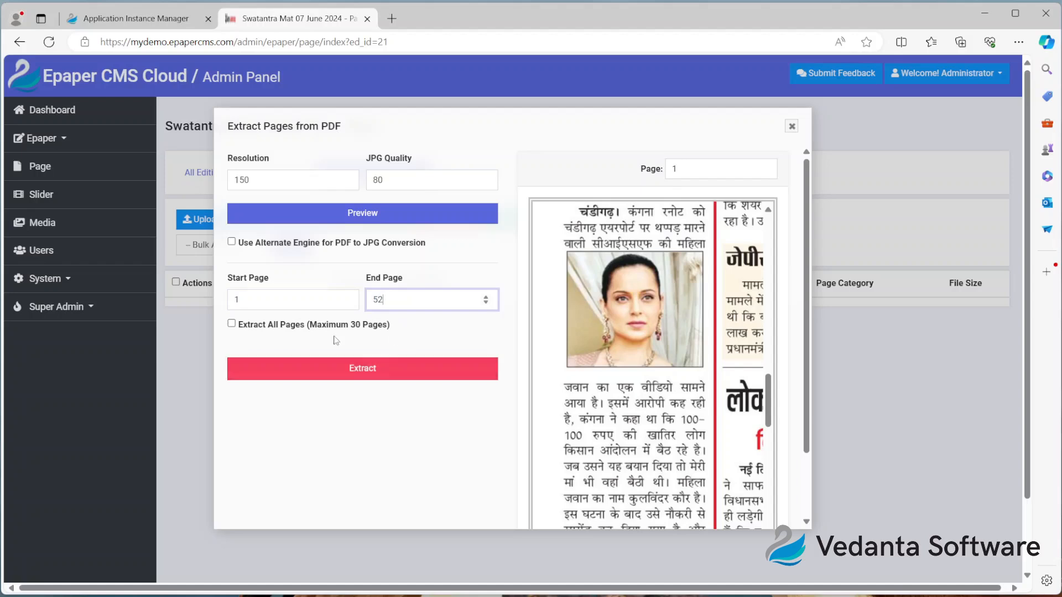
click(273, 326)
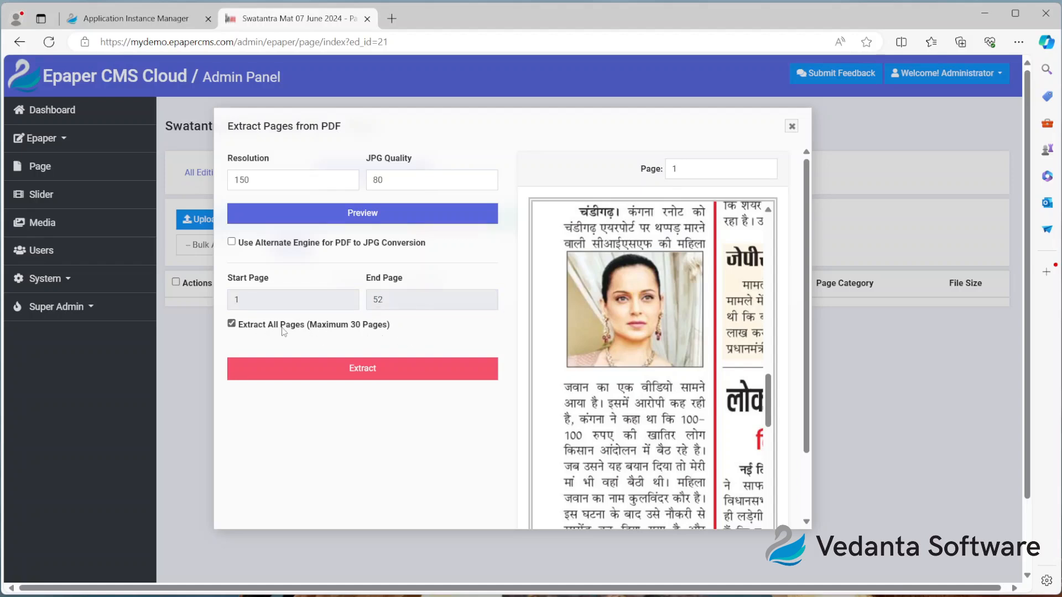
Step: Extract all pages of the PDF as JPGs and close the extraction settings
click(390, 377)
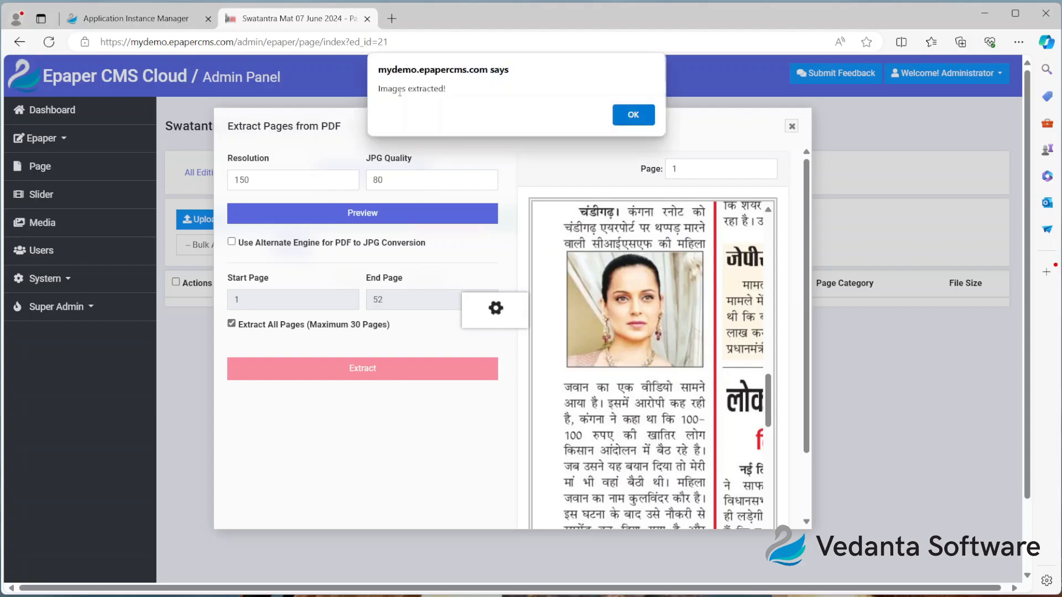
drag(398, 89, 446, 89)
click(622, 121)
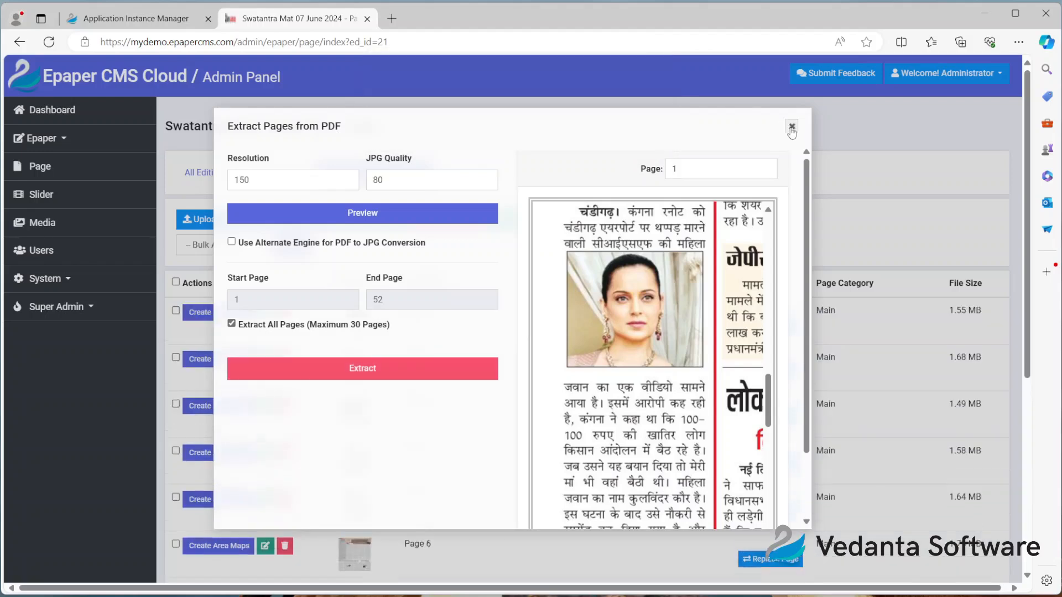
click(791, 126)
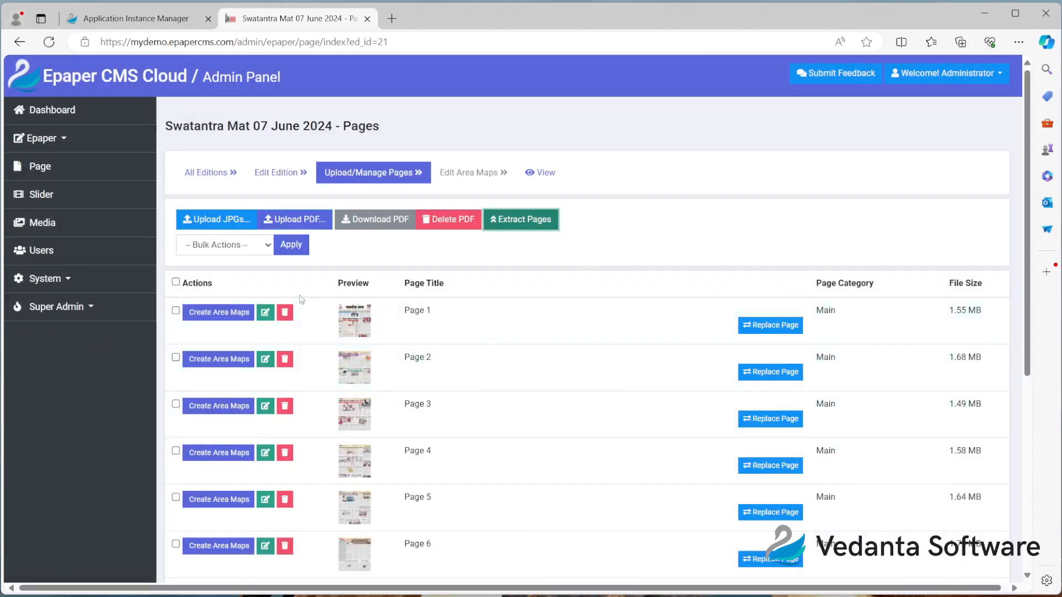
Step: Reload the Swatantra Mat 07 June 2024 pages list and check the edition's publishing status
click(55, 47)
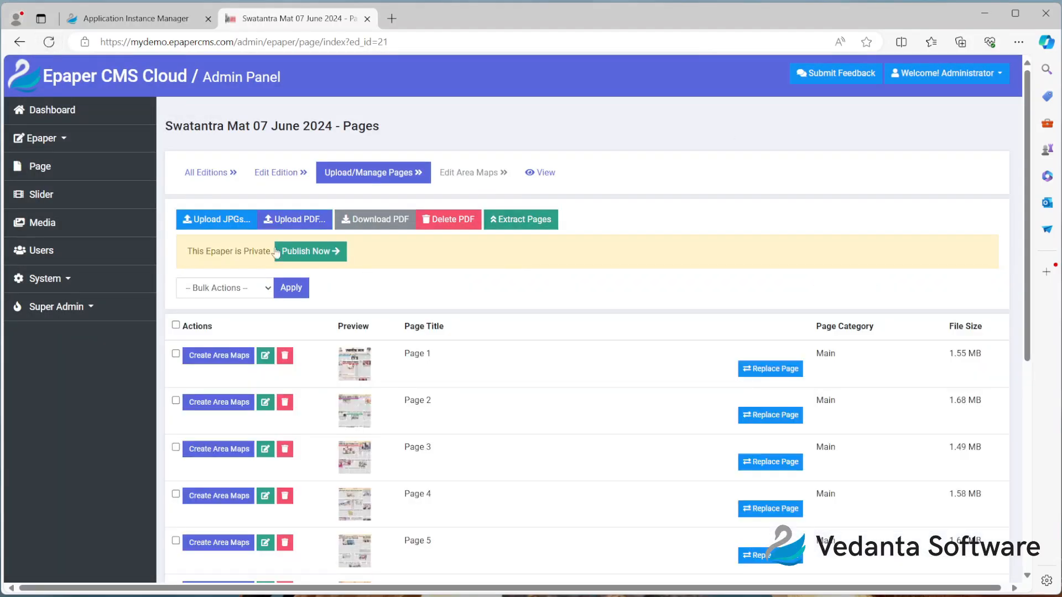
drag(199, 252, 249, 255)
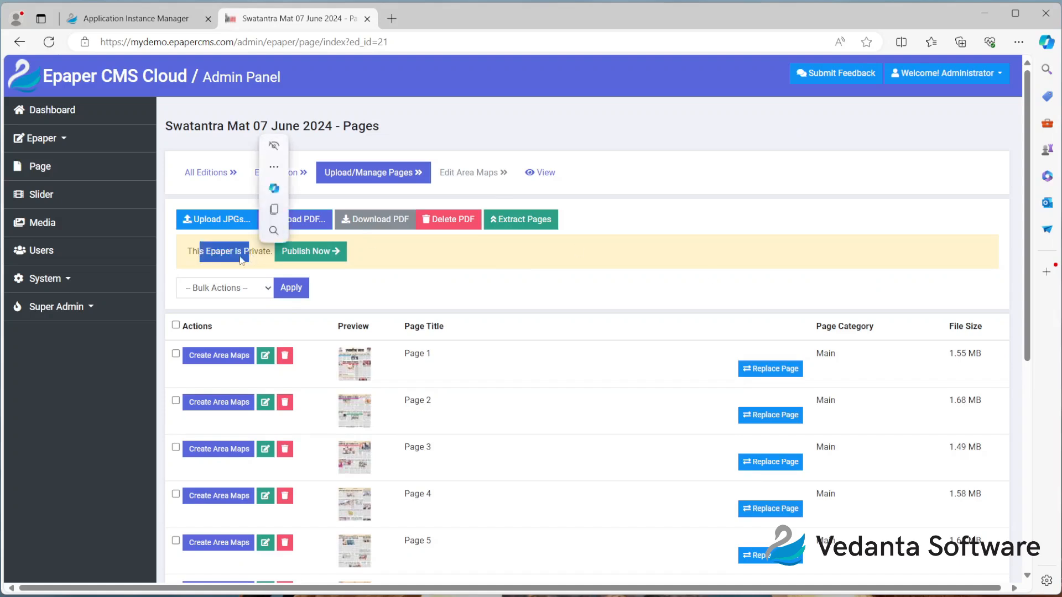
click(242, 254)
double_click(257, 252)
click(524, 255)
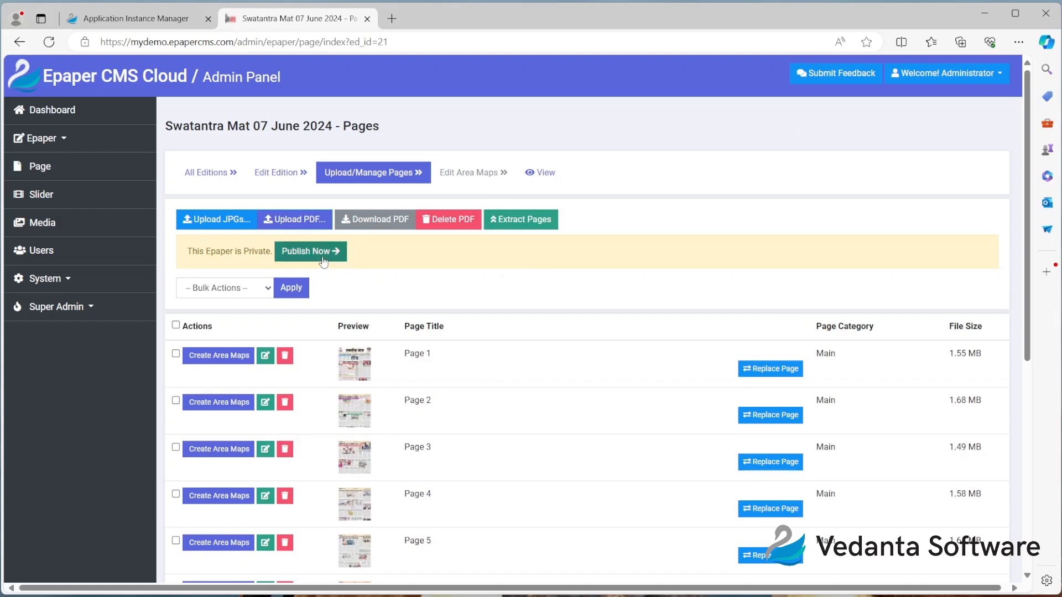
Step: Open the Swatantra Mat 07 June 2024 edition for editing from the list of all editions and publish it
click(208, 180)
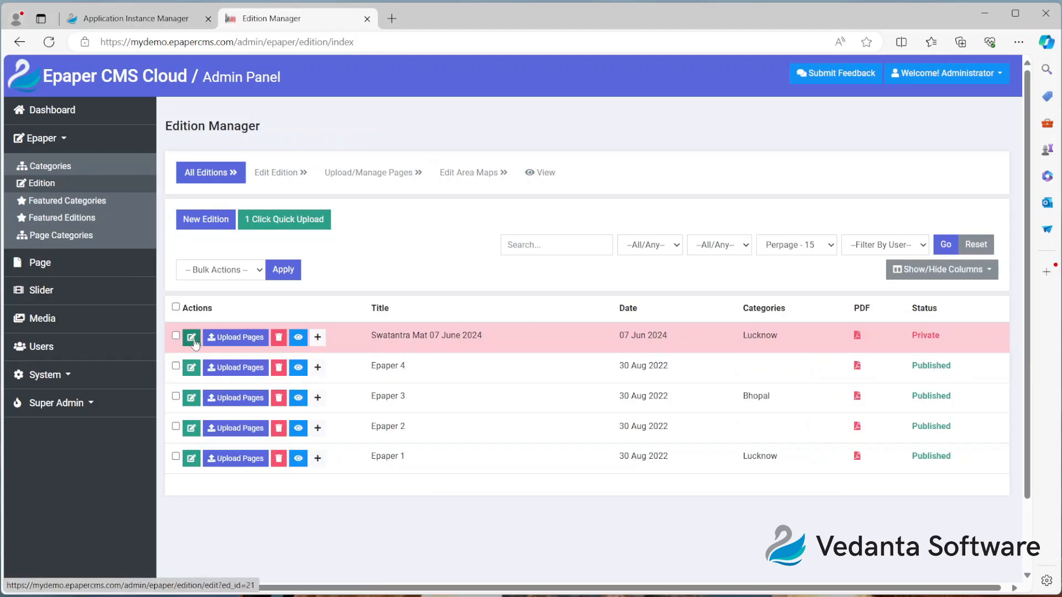
click(193, 340)
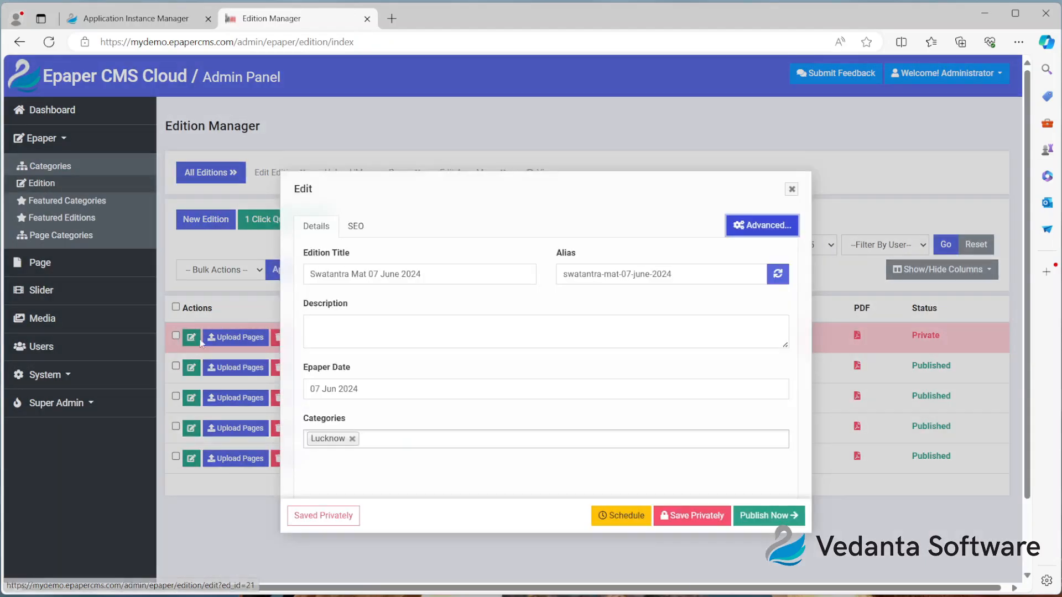
click(785, 516)
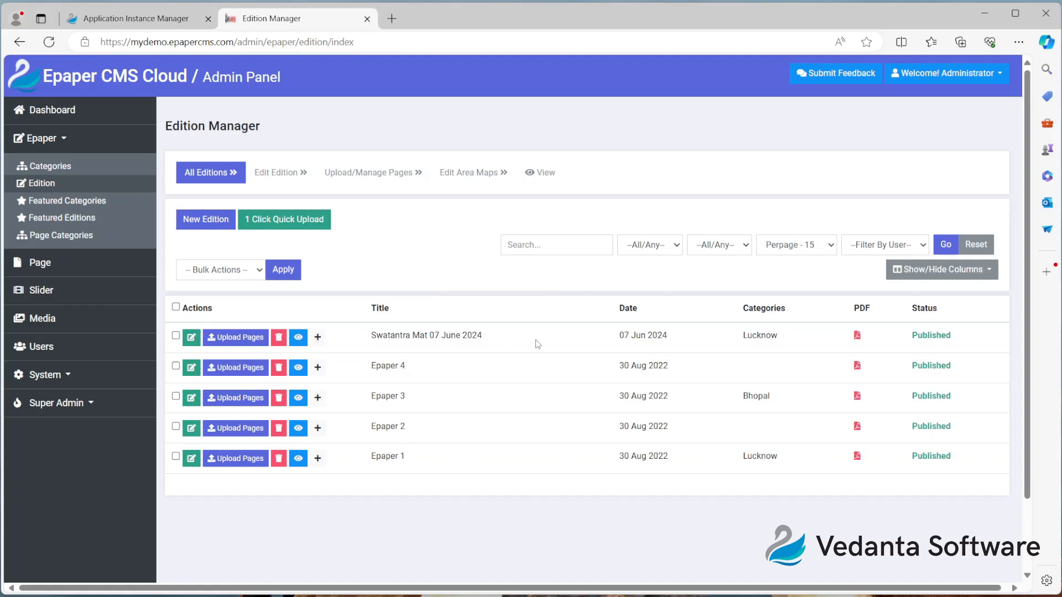
Step: Open the public view of the Swatantra Mat 07 June 2024 edition in a new browser tab and look it over
right_click(298, 347)
click(323, 350)
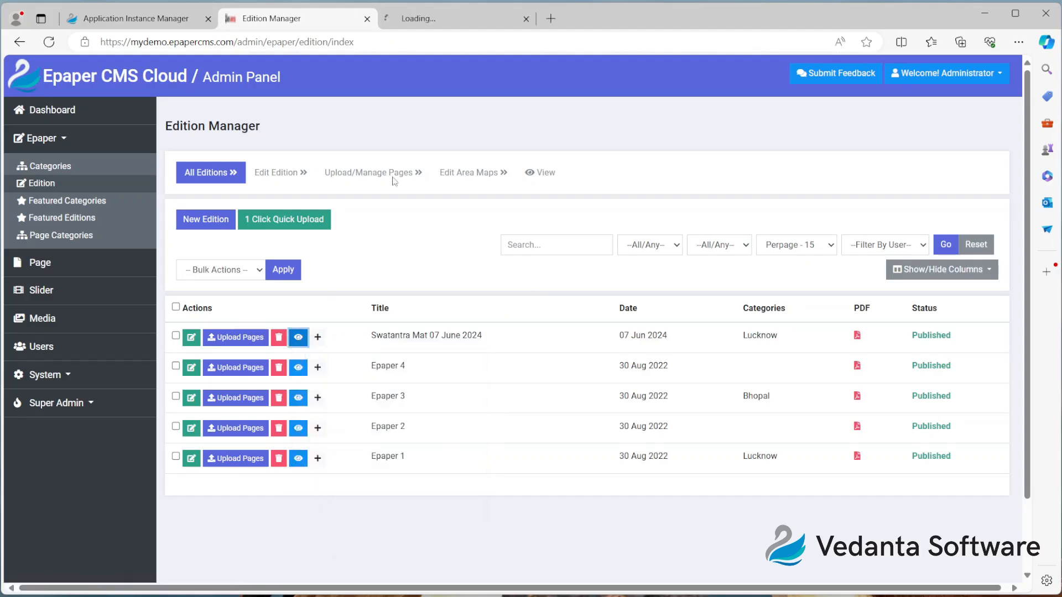
click(423, 22)
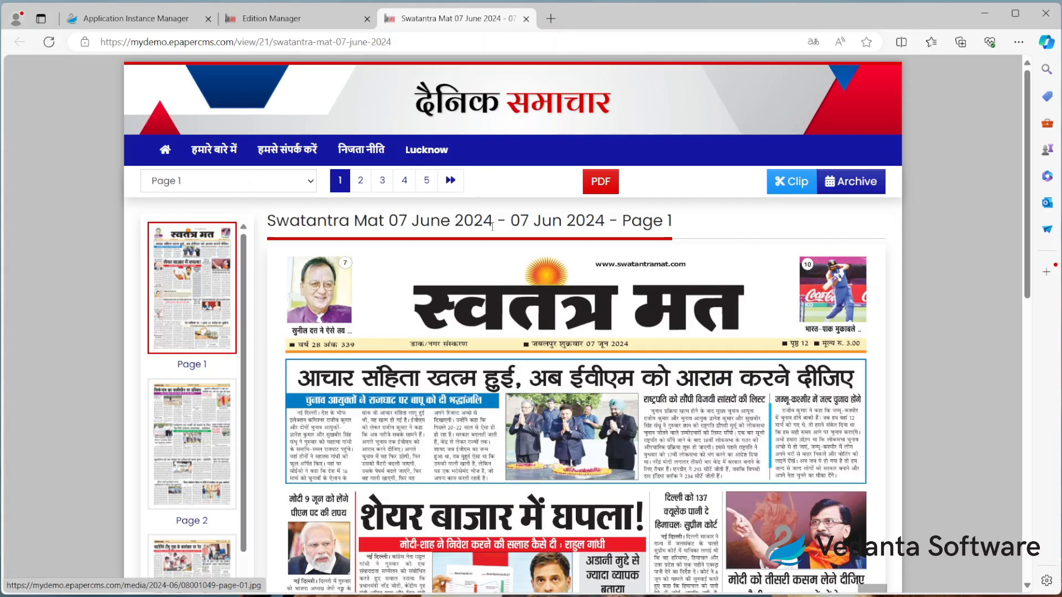
Step: Return to the Edition Manager and copy the public view link of the Swatantra Mat 07 June 2024 edition
click(302, 20)
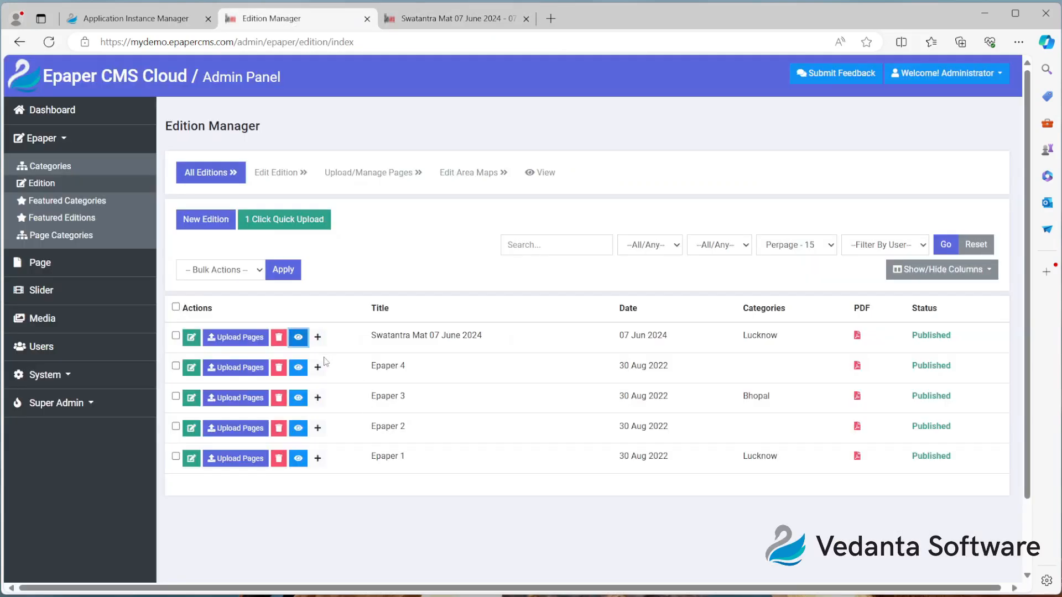
right_click(300, 340)
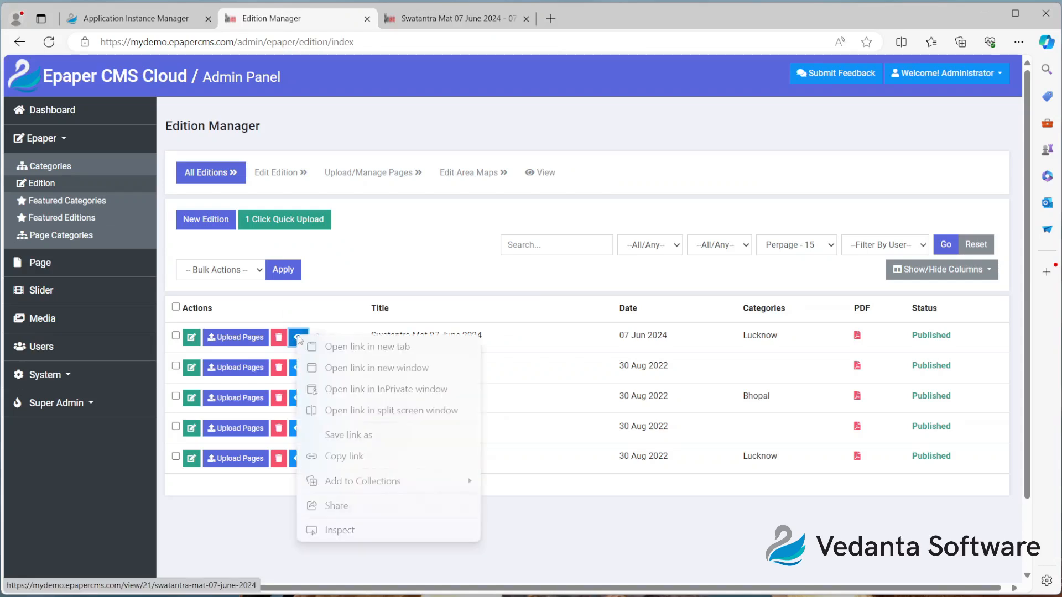
click(342, 457)
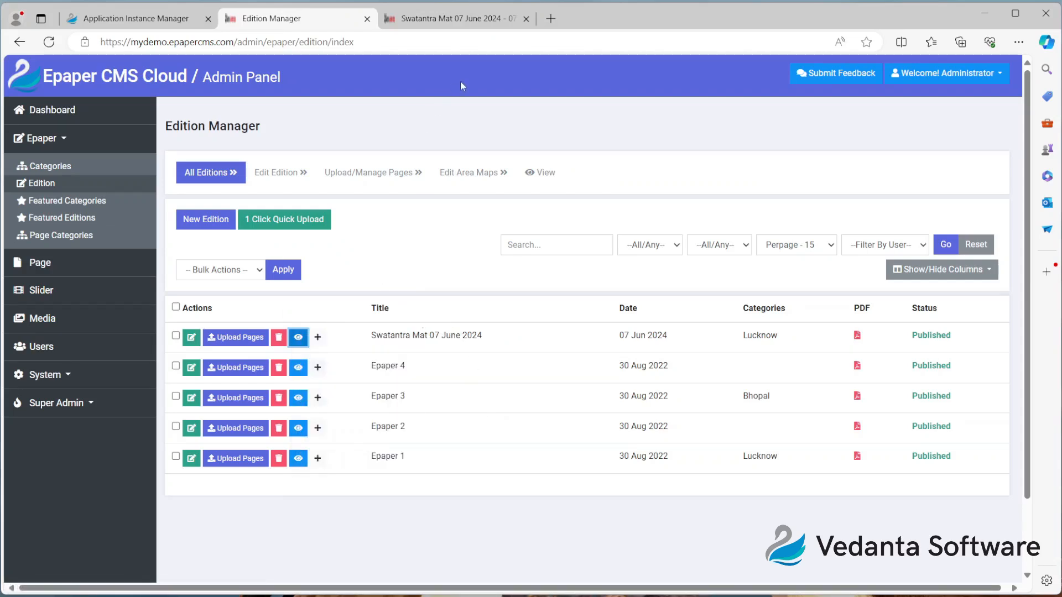